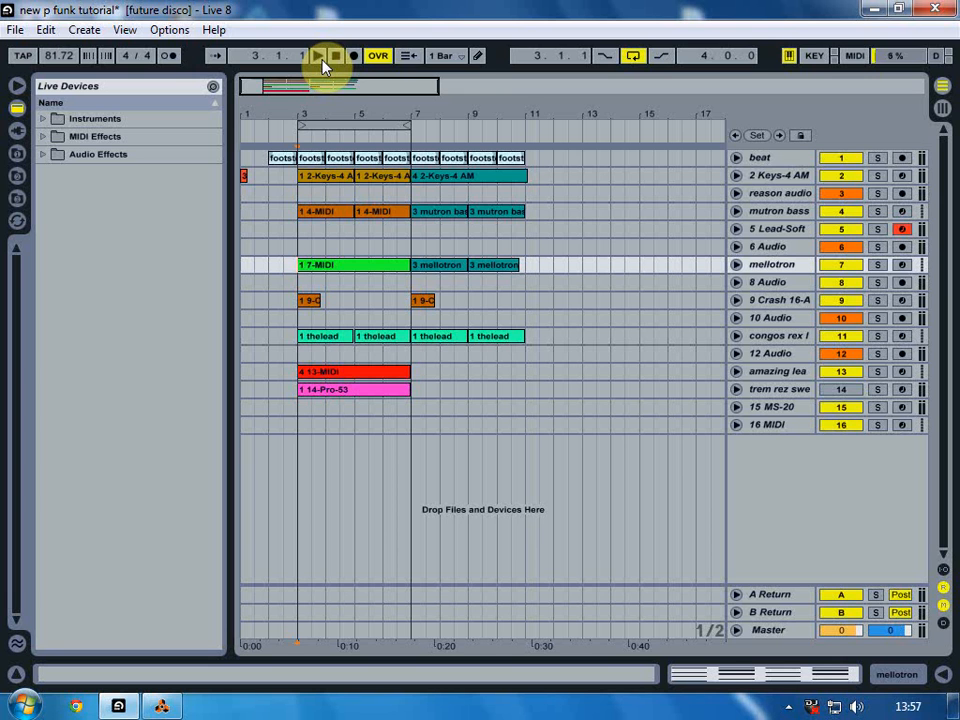
Play the loop with the amazing lead track muted and the trem rez sweep track activated
{"action": "left_click", "coordinate": [318, 57]}
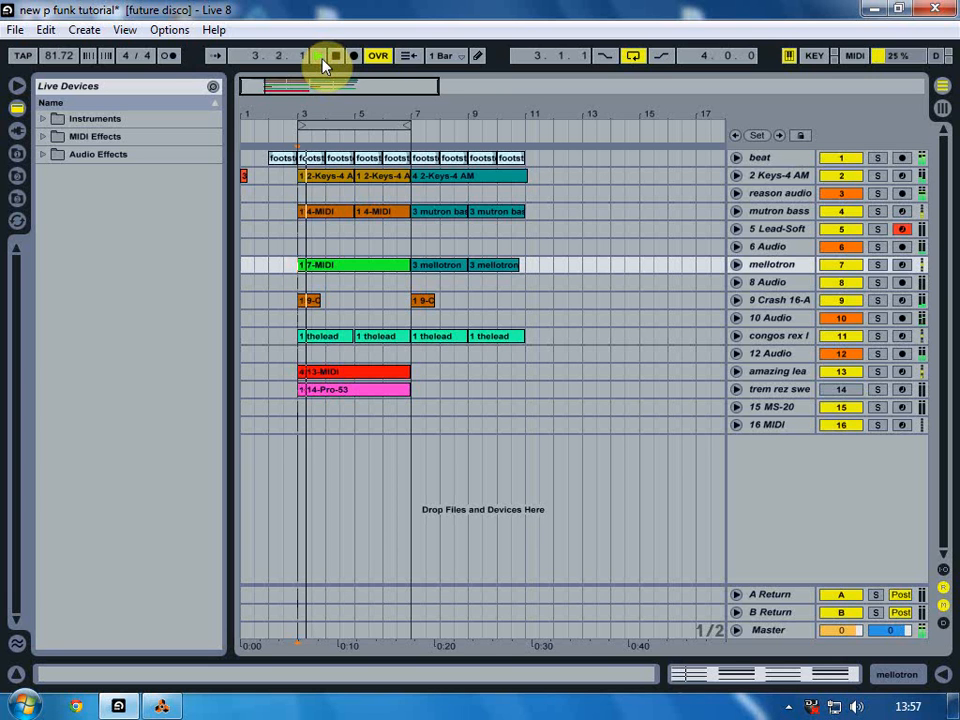
{"action": "left_click", "coordinate": [840, 371]}
{"action": "left_click", "coordinate": [840, 390]}
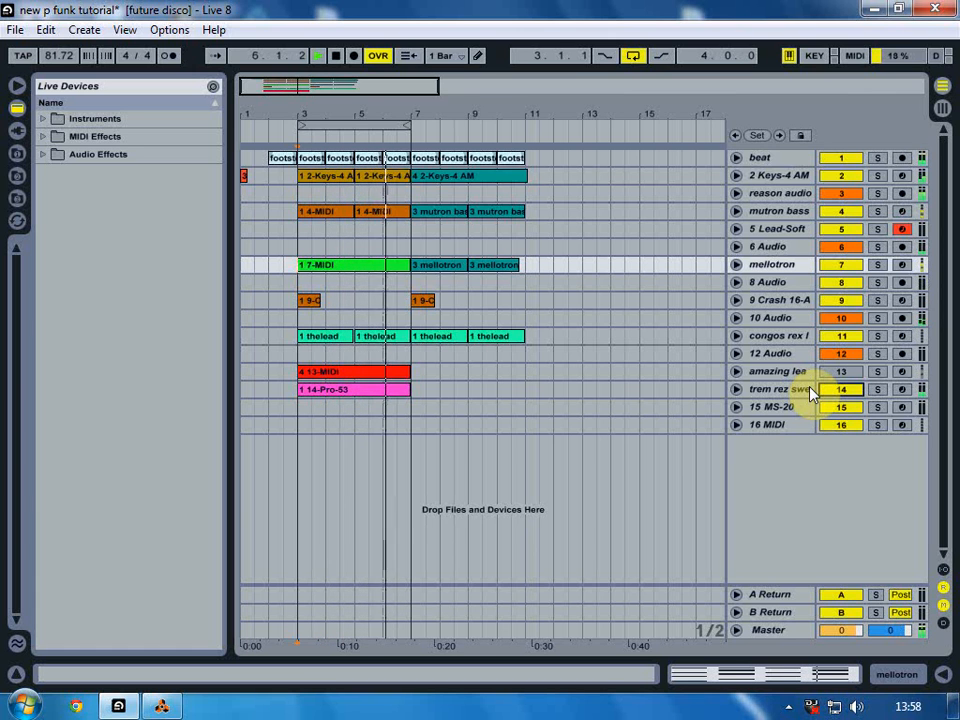
{"action": "left_click", "coordinate": [840, 387]}
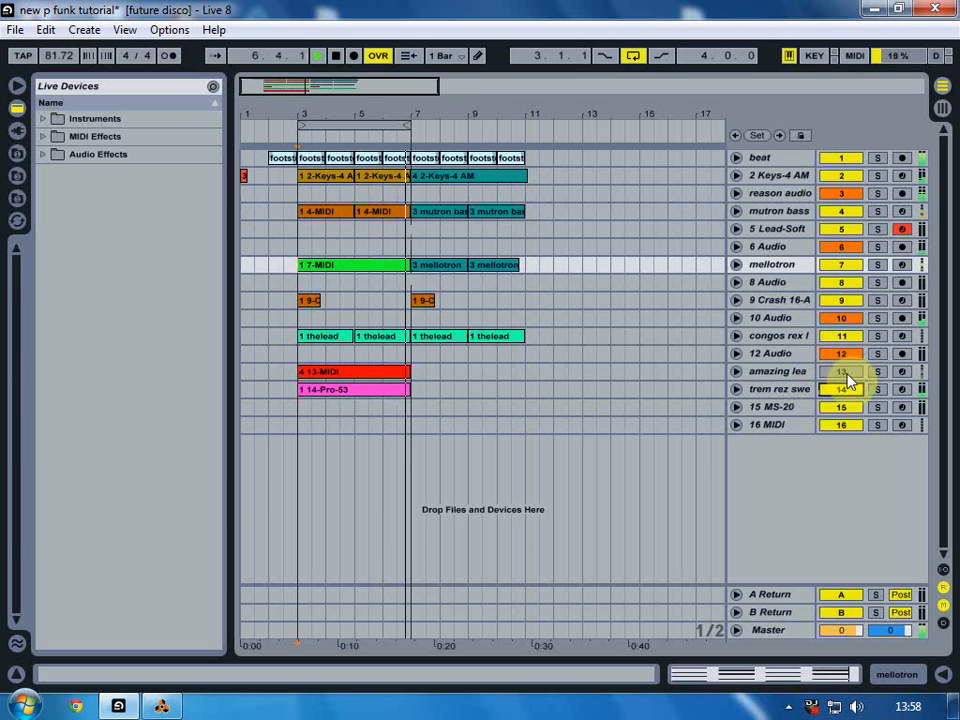
Reactivate the amazing lead track alongside trem rez sweep and stop playback
{"action": "left_click", "coordinate": [841, 371]}
{"action": "left_click", "coordinate": [841, 389]}
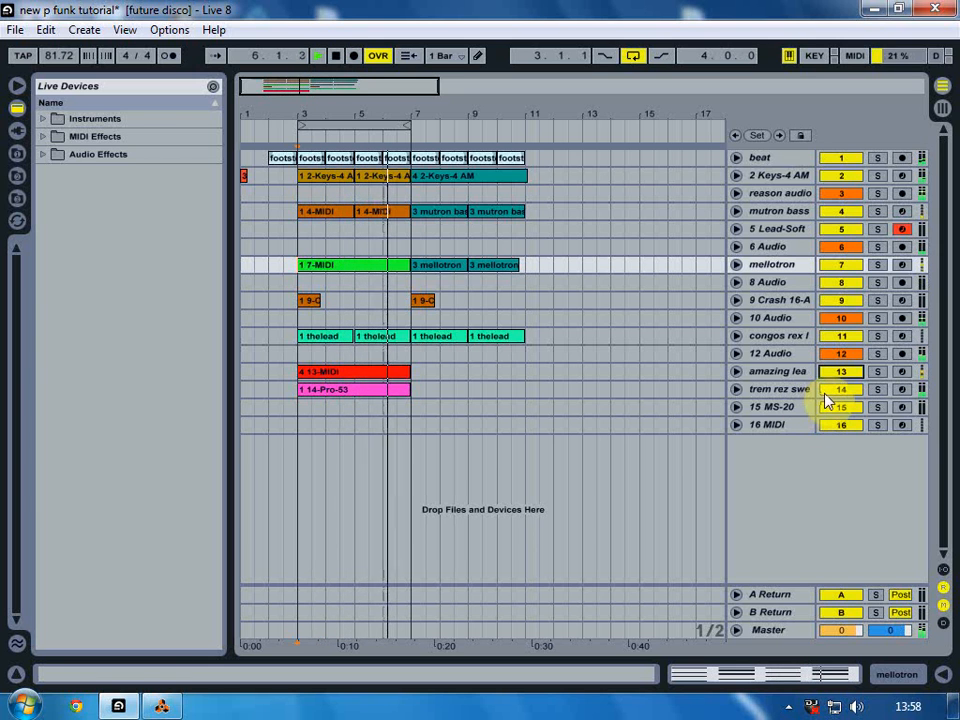
{"action": "left_click", "coordinate": [318, 55]}
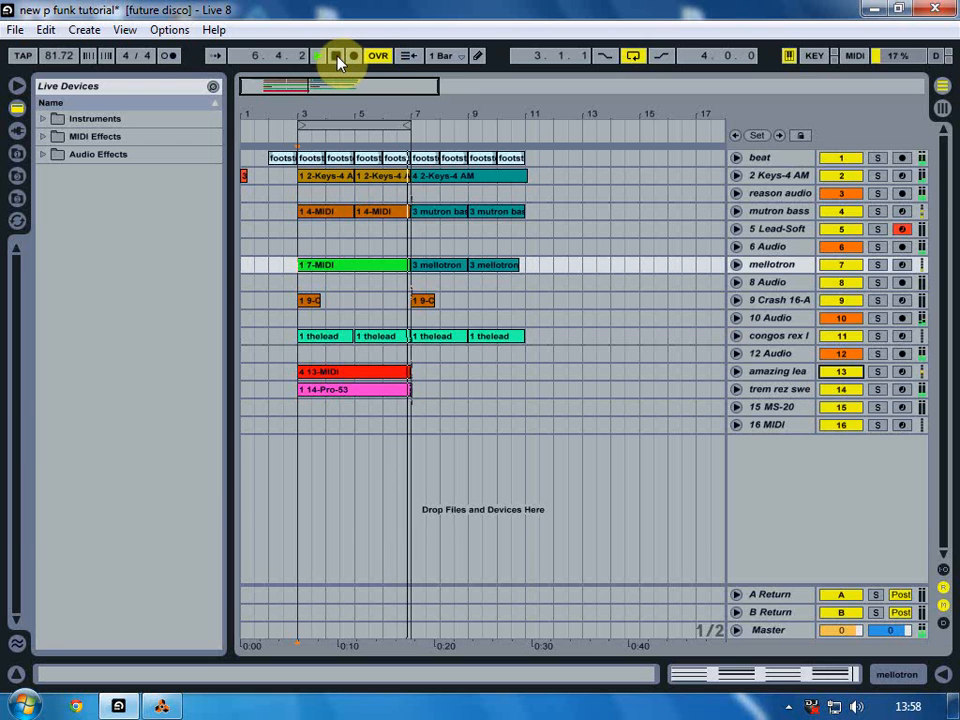
{"action": "left_click", "coordinate": [337, 56]}
Go through the keys, beat, mutron bass and Lead-Soft tracks by selecting each one
{"action": "left_click", "coordinate": [294, 265]}
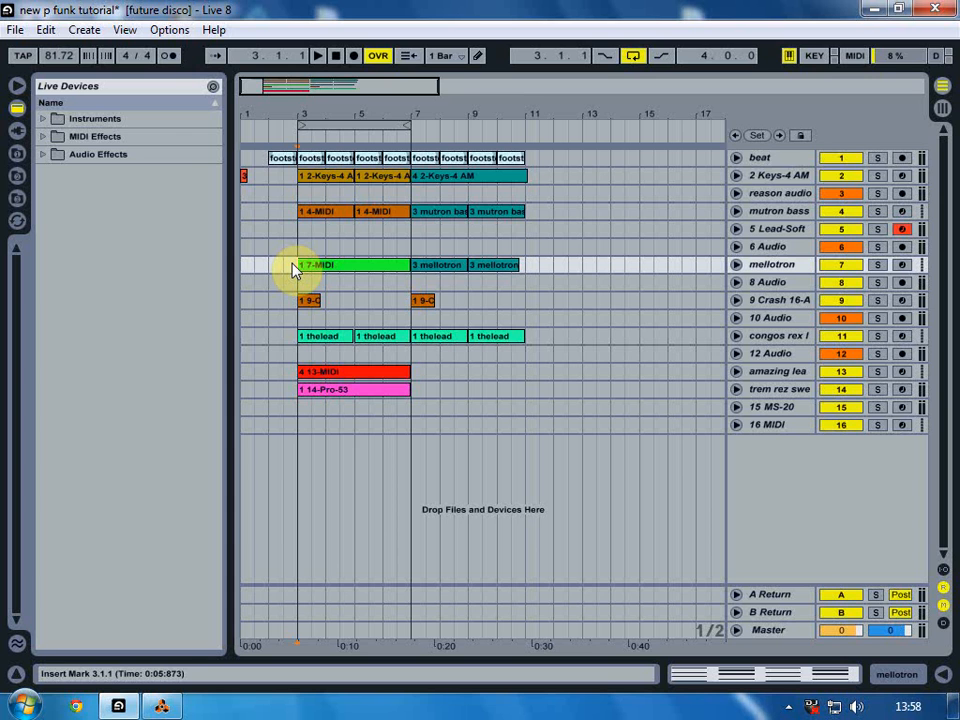
{"action": "left_click", "coordinate": [800, 176]}
{"action": "left_click", "coordinate": [792, 158]}
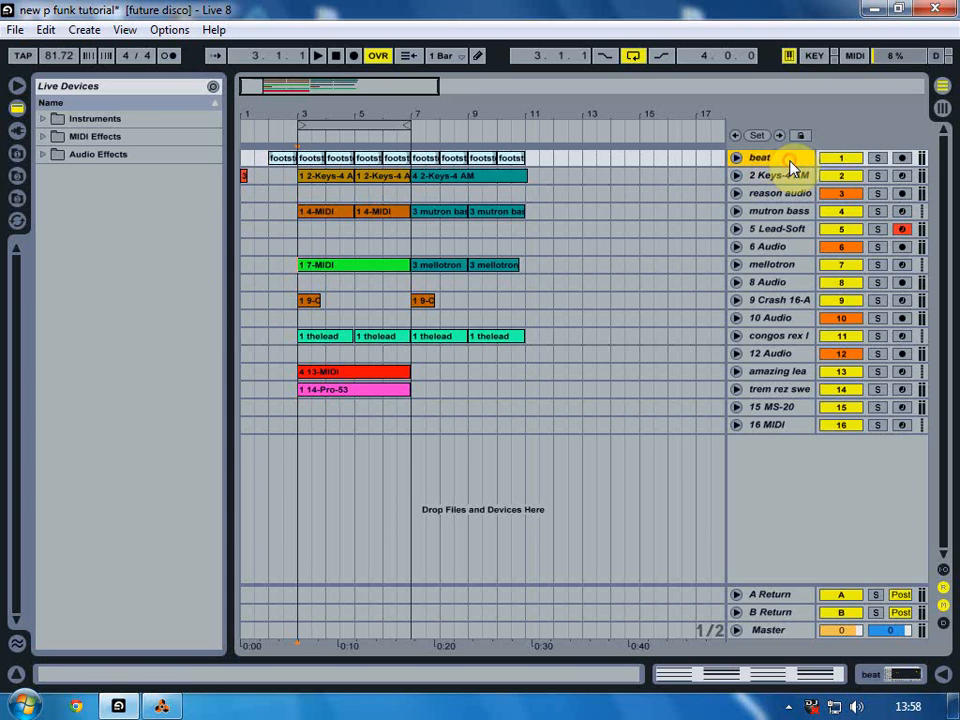
{"action": "left_click", "coordinate": [778, 214]}
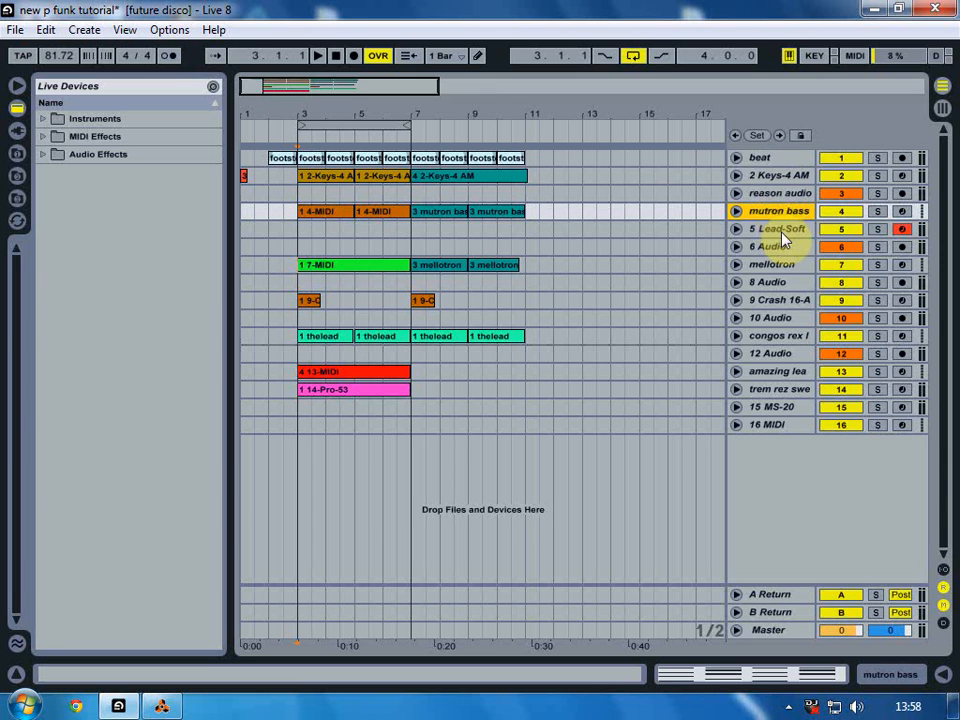
{"action": "left_click", "coordinate": [780, 229]}
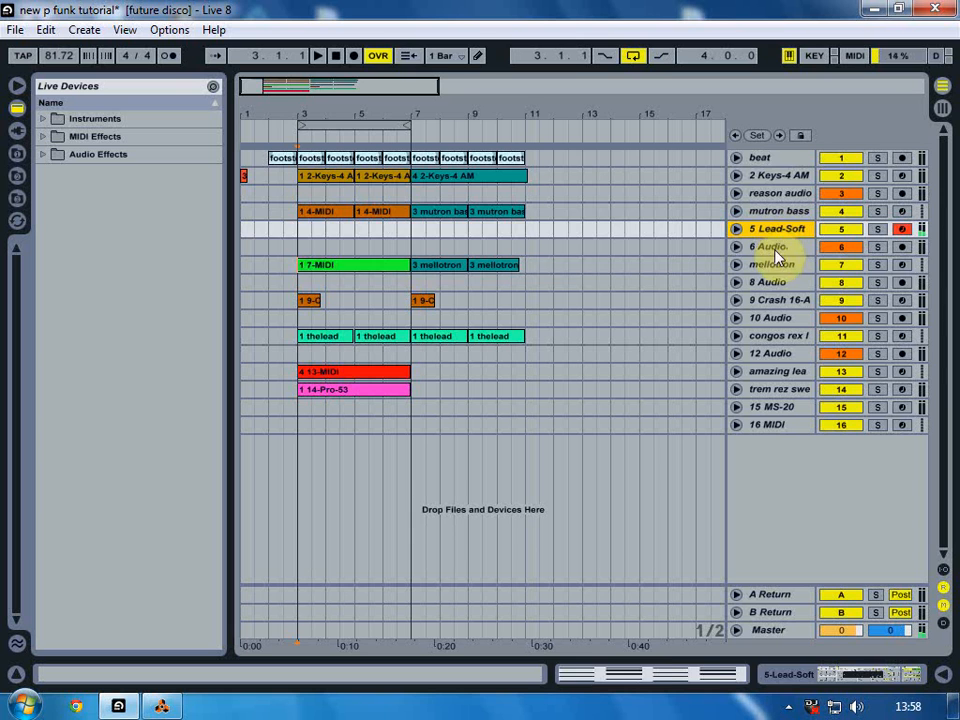
Arm the mellotron track and solo it together with the 6 Audio track
{"action": "left_click", "coordinate": [775, 266]}
{"action": "left_click", "coordinate": [900, 265]}
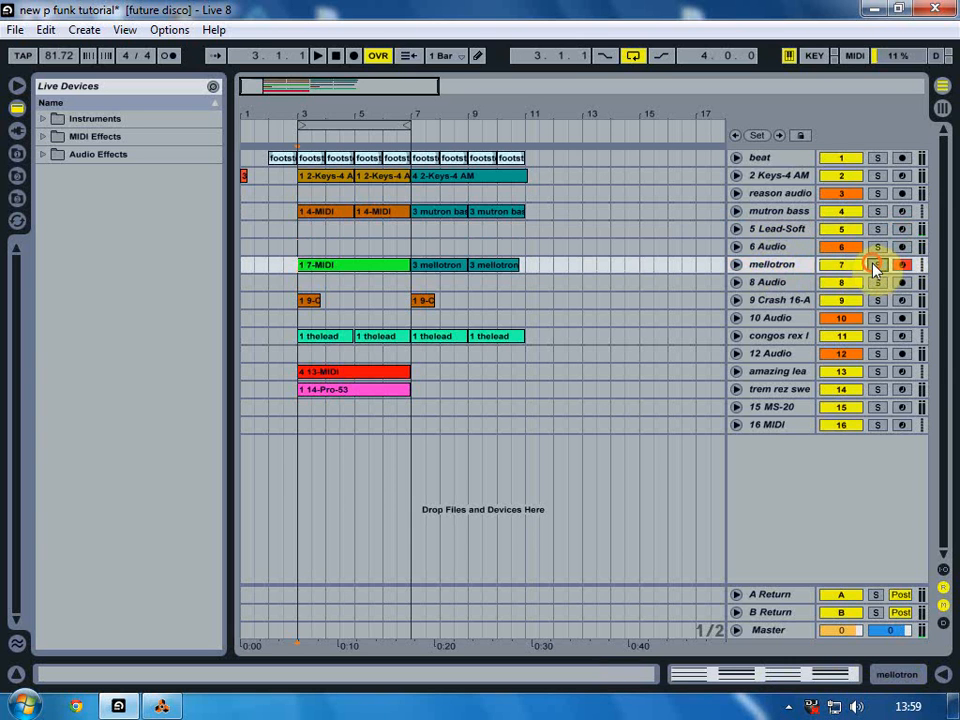
{"action": "left_click", "coordinate": [876, 265]}
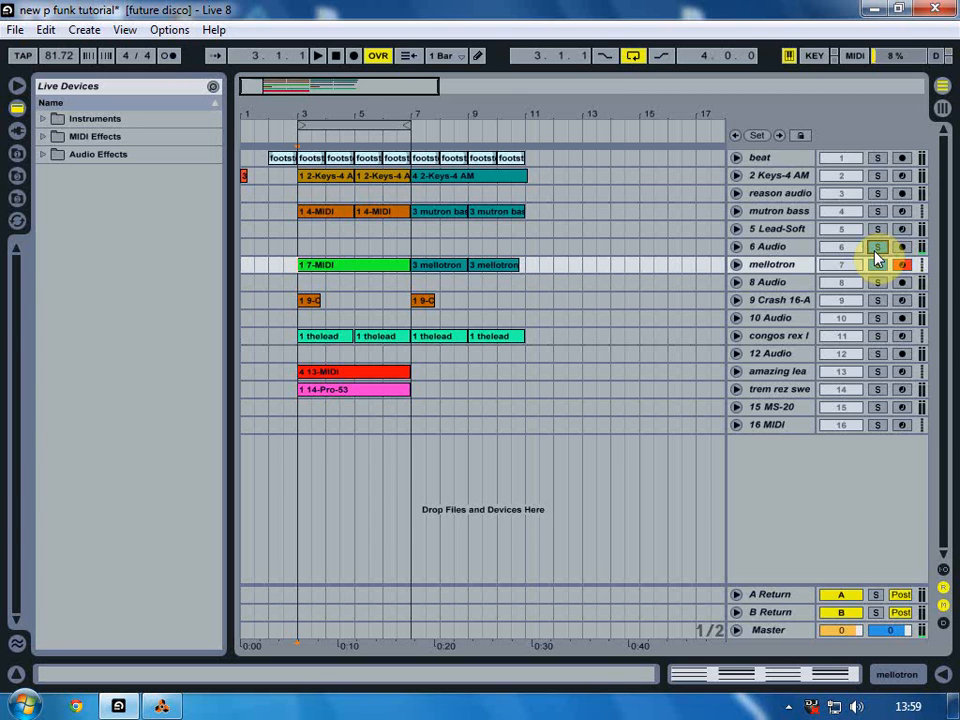
Review the crash and congos rex loop tracks, and unfold the Dr.Rex congas loop player in Reason before returning to Live
{"action": "left_click", "coordinate": [782, 300]}
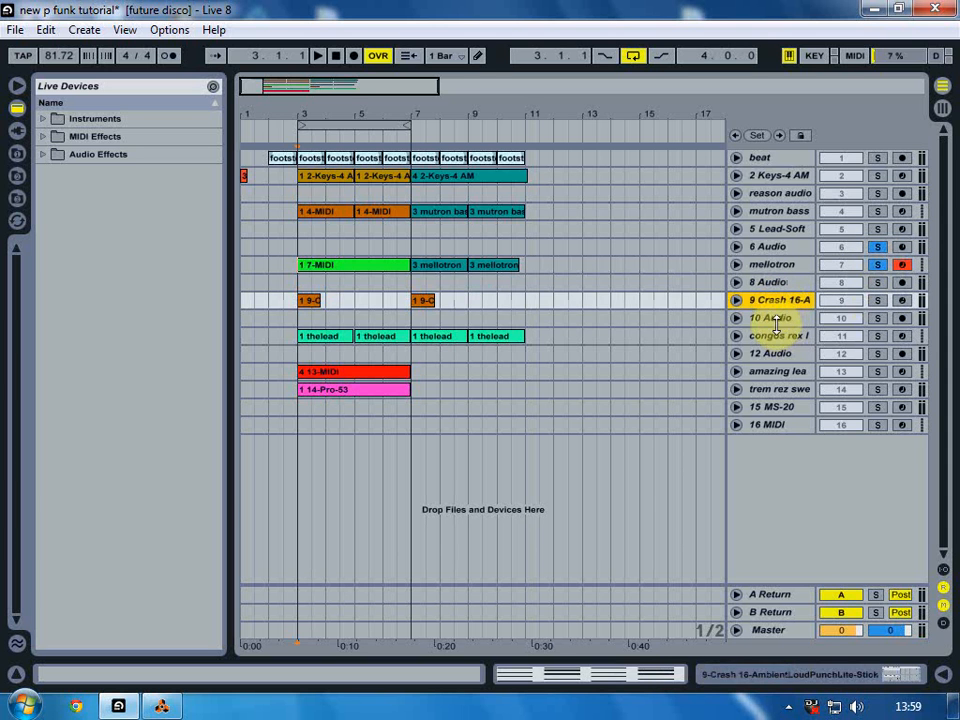
{"action": "left_click", "coordinate": [779, 336]}
{"action": "left_click", "coordinate": [385, 337]}
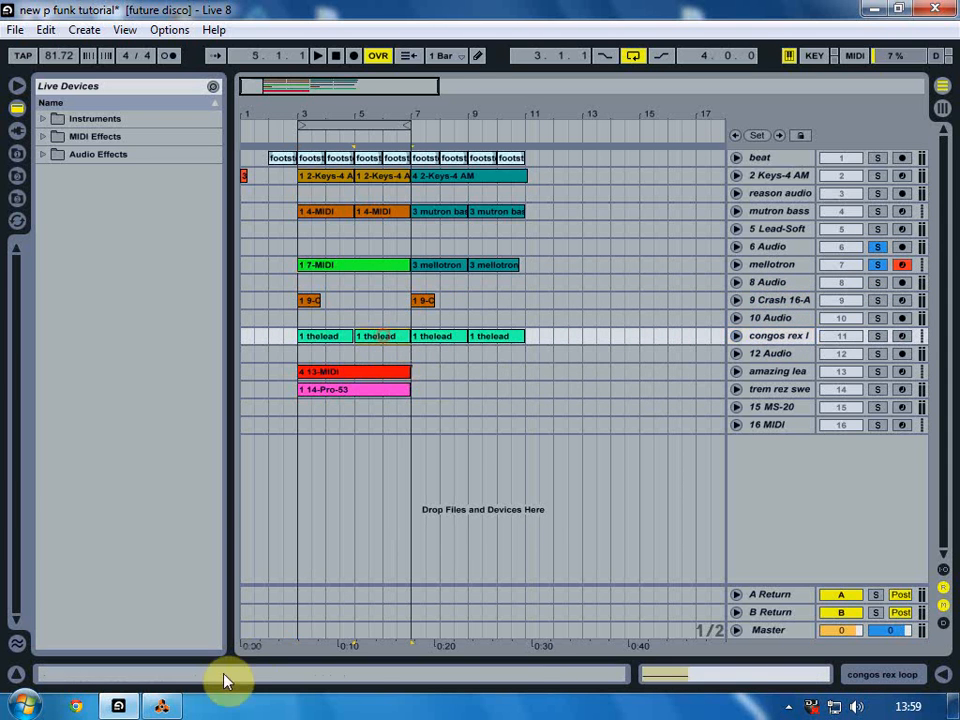
{"action": "left_click", "coordinate": [163, 705]}
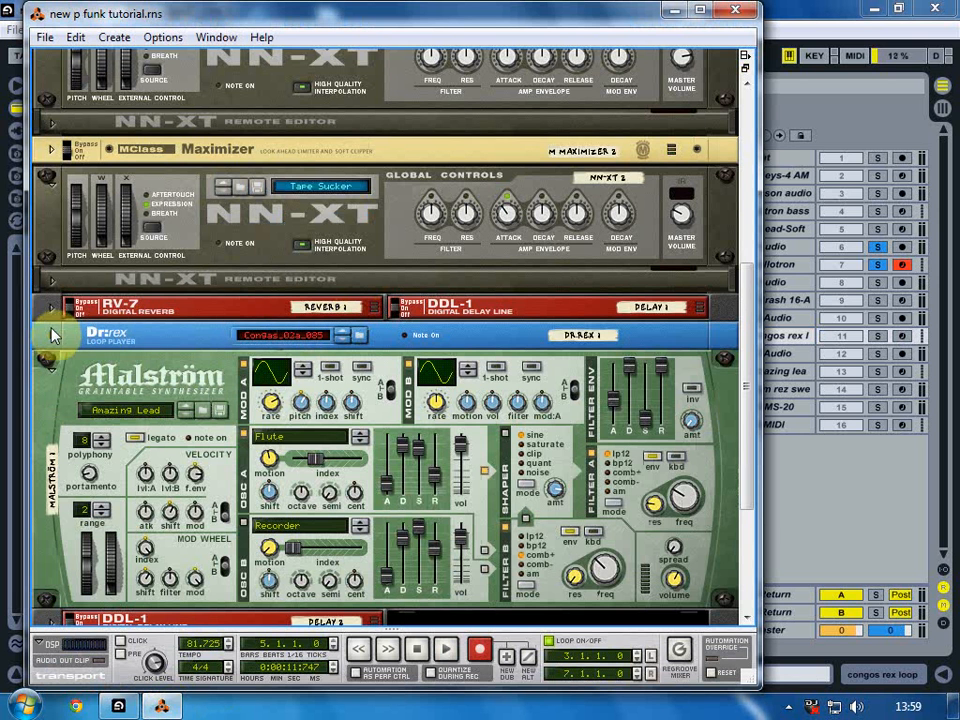
{"action": "left_click", "coordinate": [47, 340]}
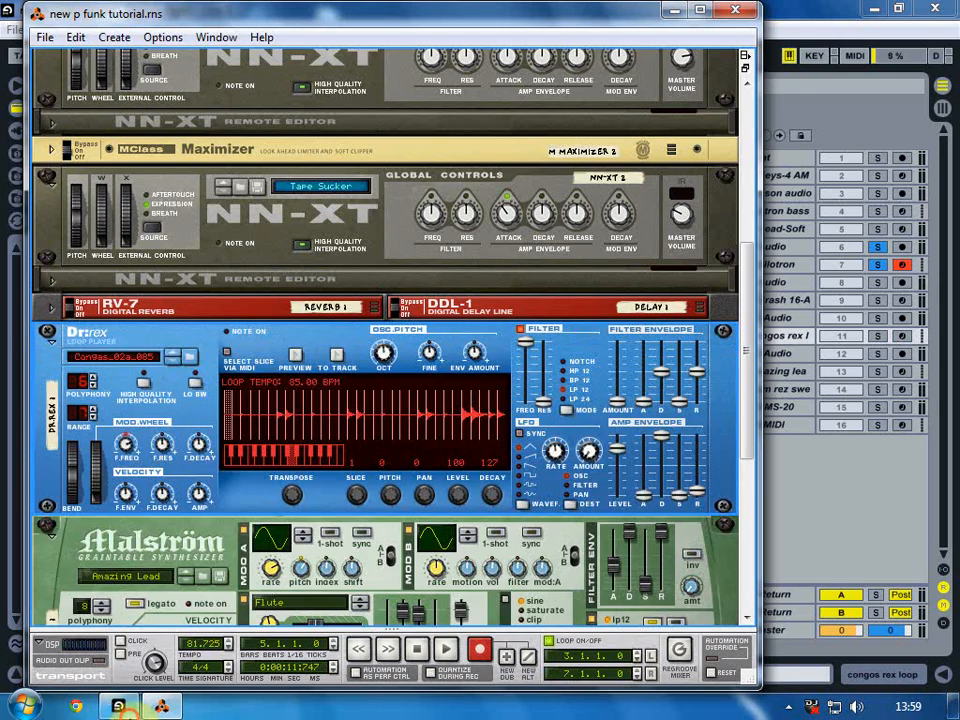
{"action": "left_click", "coordinate": [118, 706]}
Arm the amazing lead track and view its Malström synthesizer in Reason, returning to Live
{"action": "left_click", "coordinate": [853, 371]}
{"action": "left_click", "coordinate": [900, 373]}
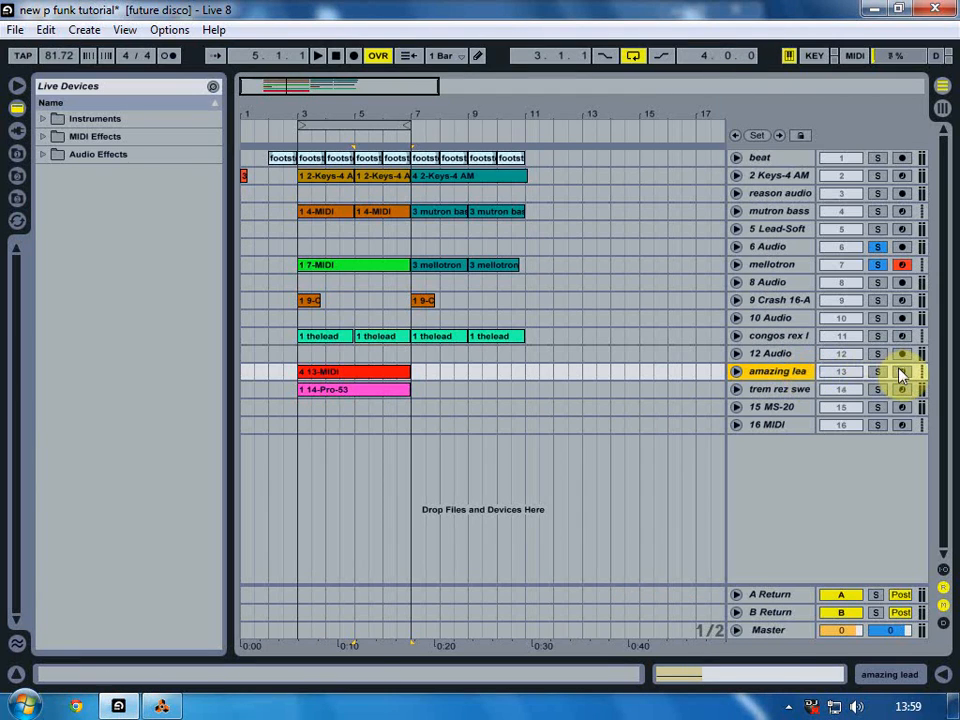
{"action": "left_click", "coordinate": [161, 706]}
{"action": "scroll", "coordinate": [190, 490], "scroll_direction": "down", "scroll_amount": 3}
{"action": "scroll", "coordinate": [190, 490], "scroll_direction": "down", "scroll_amount": 4}
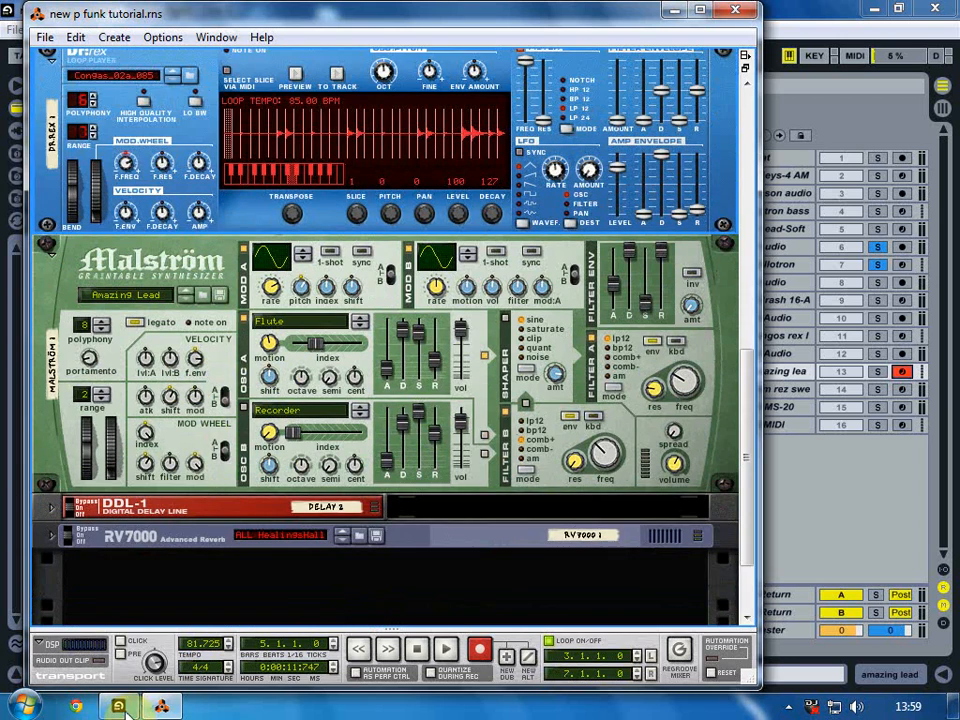
{"action": "left_click", "coordinate": [118, 706]}
Arm and solo the trem rez sweep track, audition notes on its Pro-53 synth, and close the plug-in window
{"action": "left_click", "coordinate": [771, 389]}
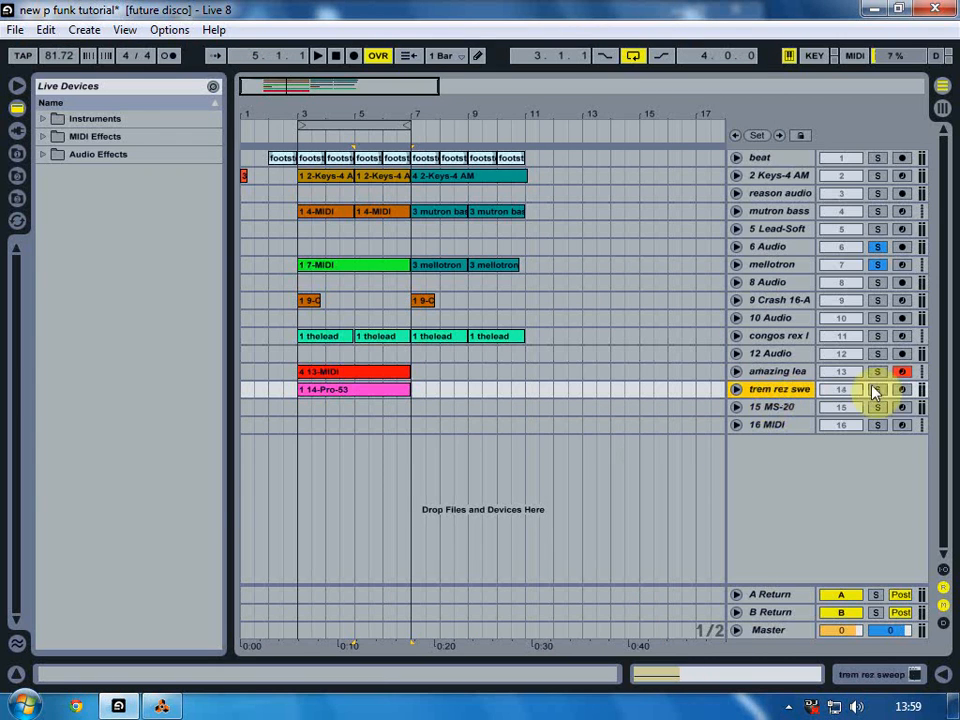
{"action": "left_click", "coordinate": [902, 390]}
{"action": "left_click", "coordinate": [914, 674]}
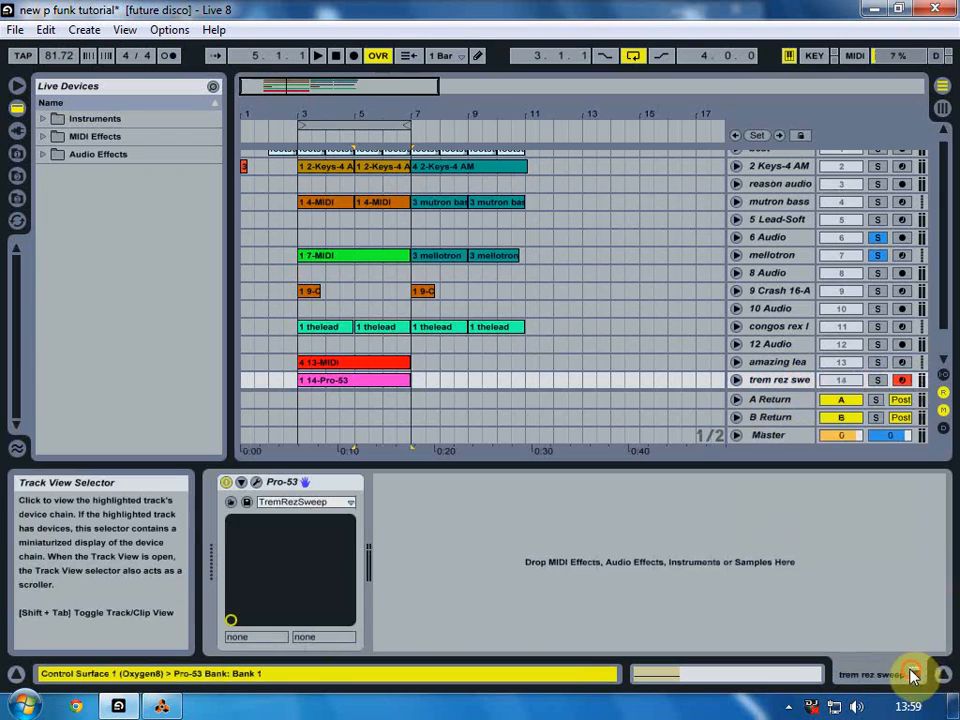
{"action": "left_click", "coordinate": [255, 482]}
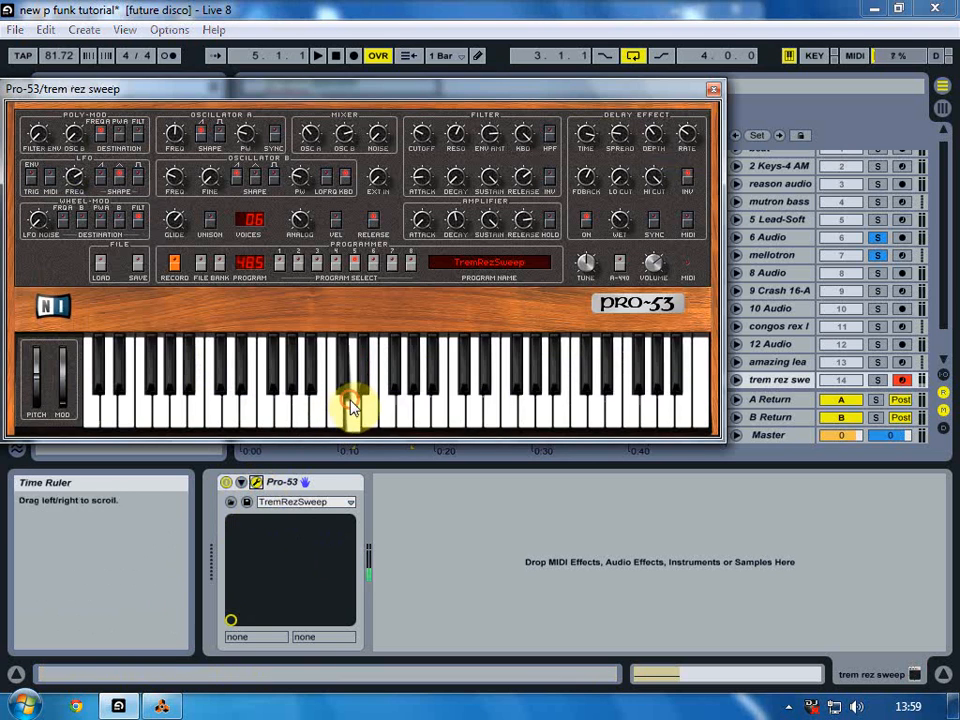
{"action": "left_click", "coordinate": [877, 380]}
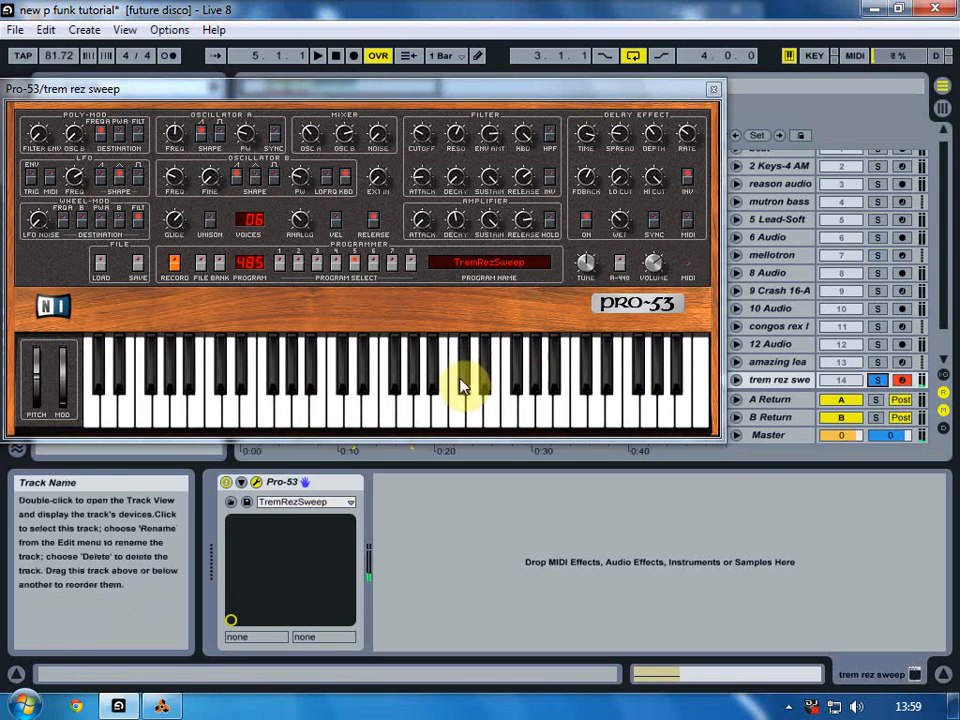
{"action": "left_click", "coordinate": [669, 386]}
{"action": "left_click", "coordinate": [583, 411]}
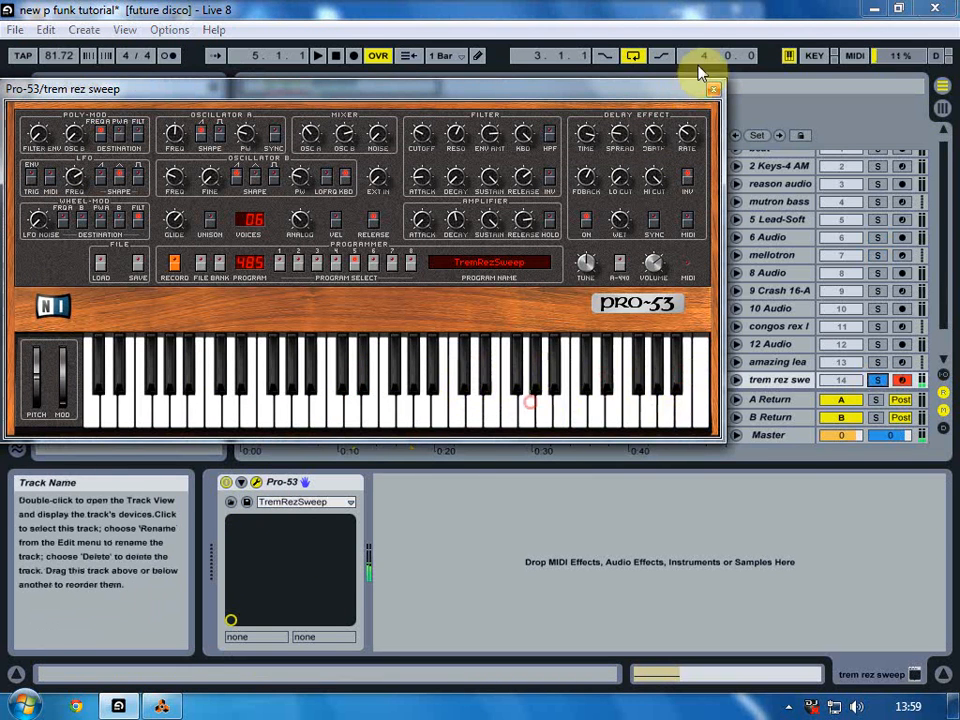
{"action": "left_click", "coordinate": [712, 90]}
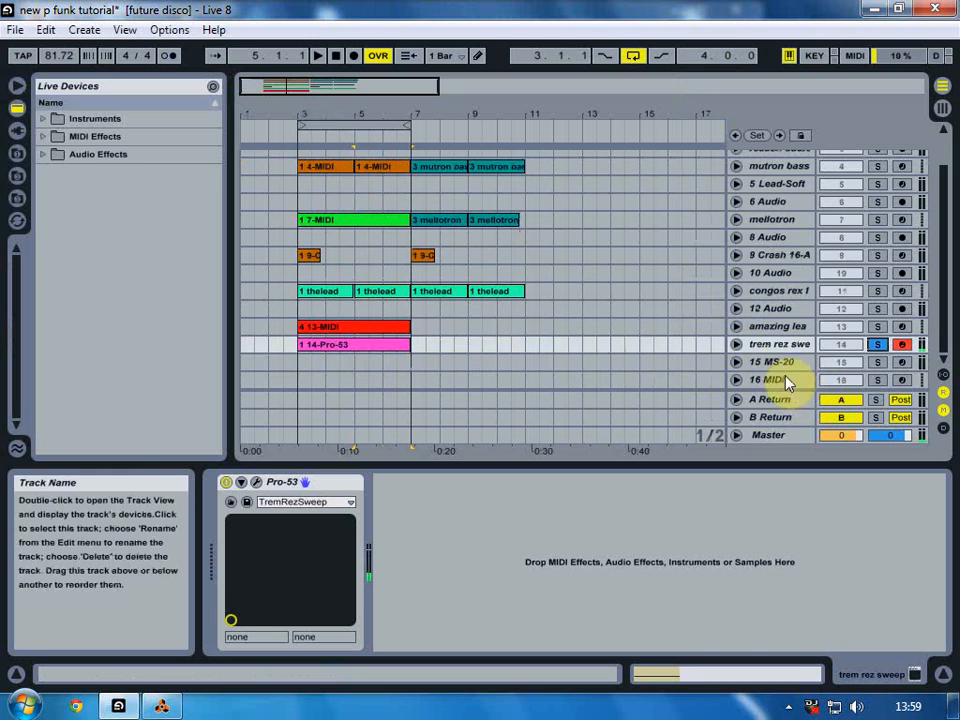
Solo the 15 MS-20 track, view its MS-20 synth, close the plug-in window and unsolo the track
{"action": "left_click", "coordinate": [790, 363]}
{"action": "left_click", "coordinate": [877, 362]}
{"action": "left_click", "coordinate": [256, 482]}
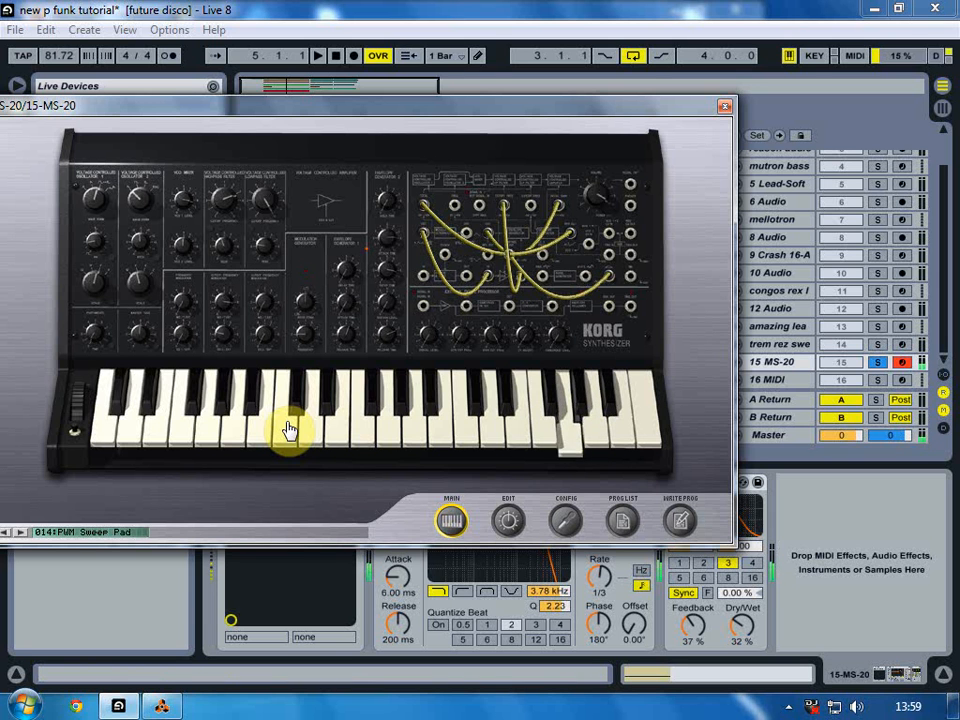
{"action": "left_click", "coordinate": [724, 106]}
{"action": "left_click", "coordinate": [876, 362]}
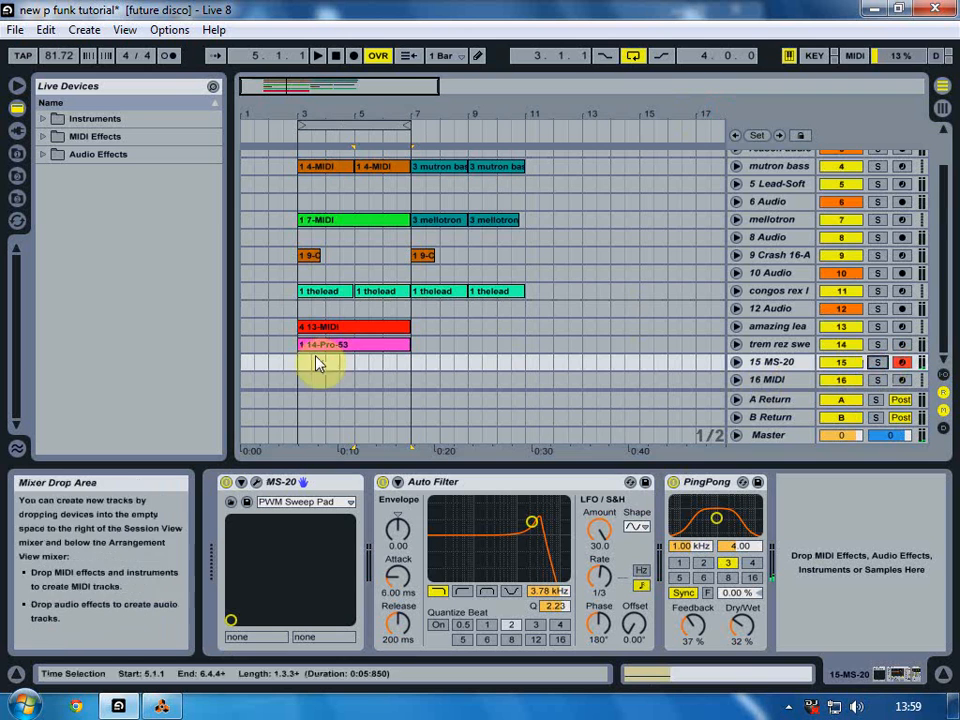
Solo and unfold the beat track, and play it from the footsteps beat clip at bar 3
{"action": "scroll", "coordinate": [321, 364], "scroll_direction": "up", "scroll_amount": 2}
{"action": "left_click", "coordinate": [878, 158]}
{"action": "left_click", "coordinate": [737, 157]}
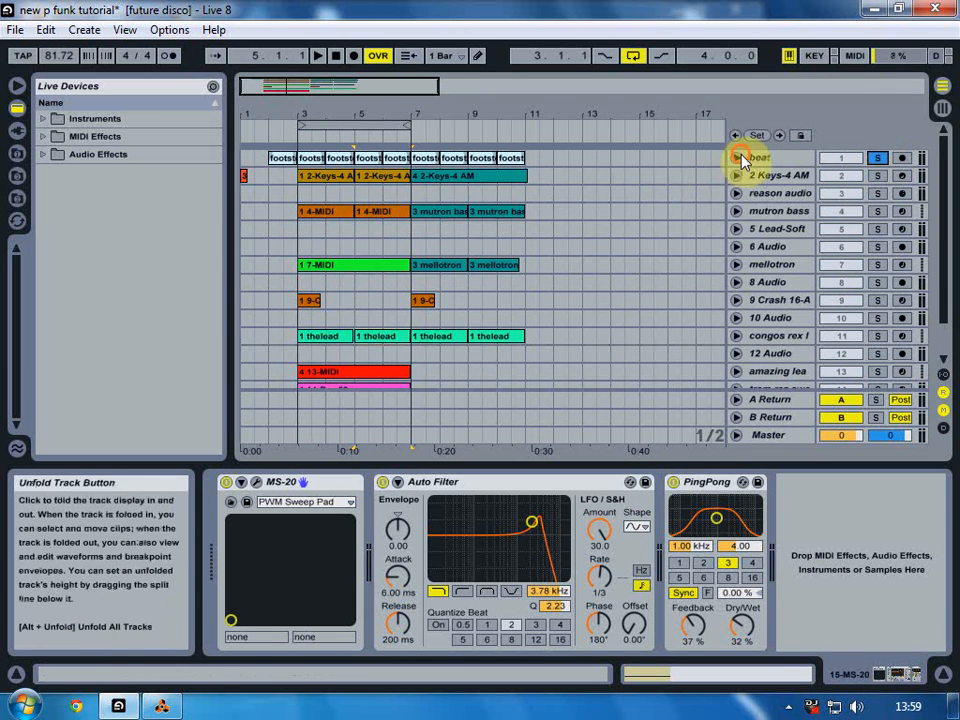
{"action": "left_click", "coordinate": [299, 168]}
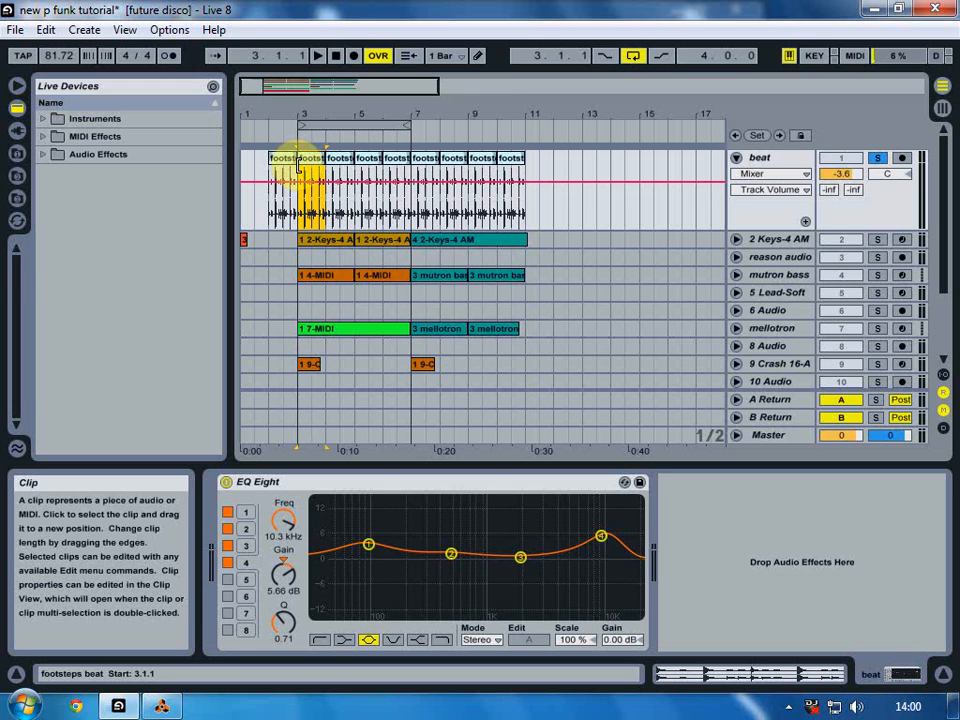
{"action": "key", "text": "space"}
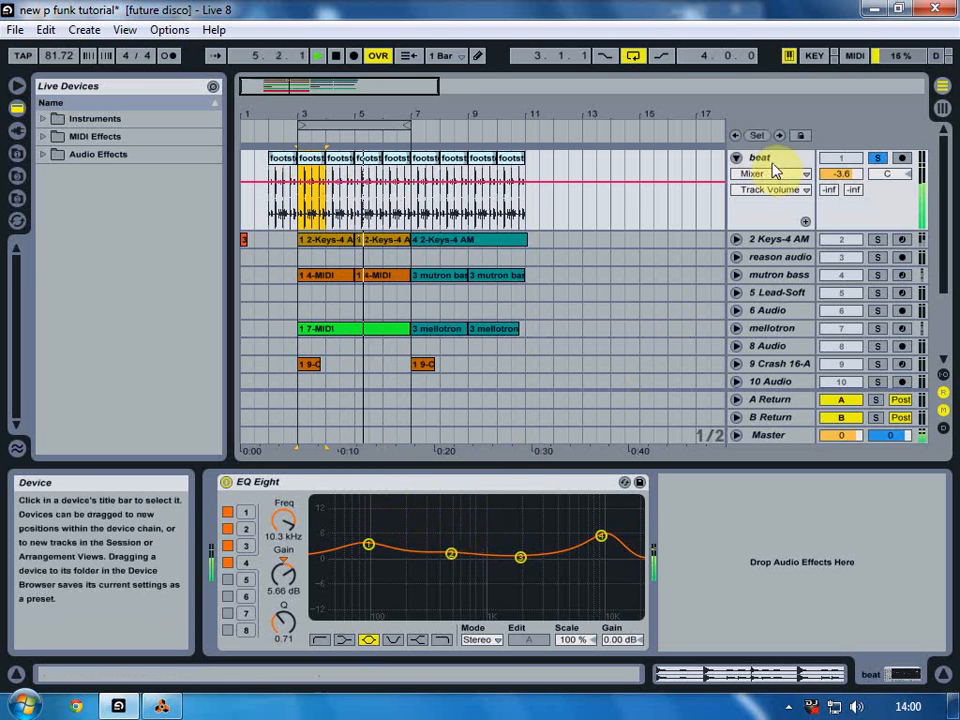
Fold the beat track, solo the 2 Keys-4 AM track alongside it and show the keys track's devices
{"action": "left_click", "coordinate": [737, 161]}
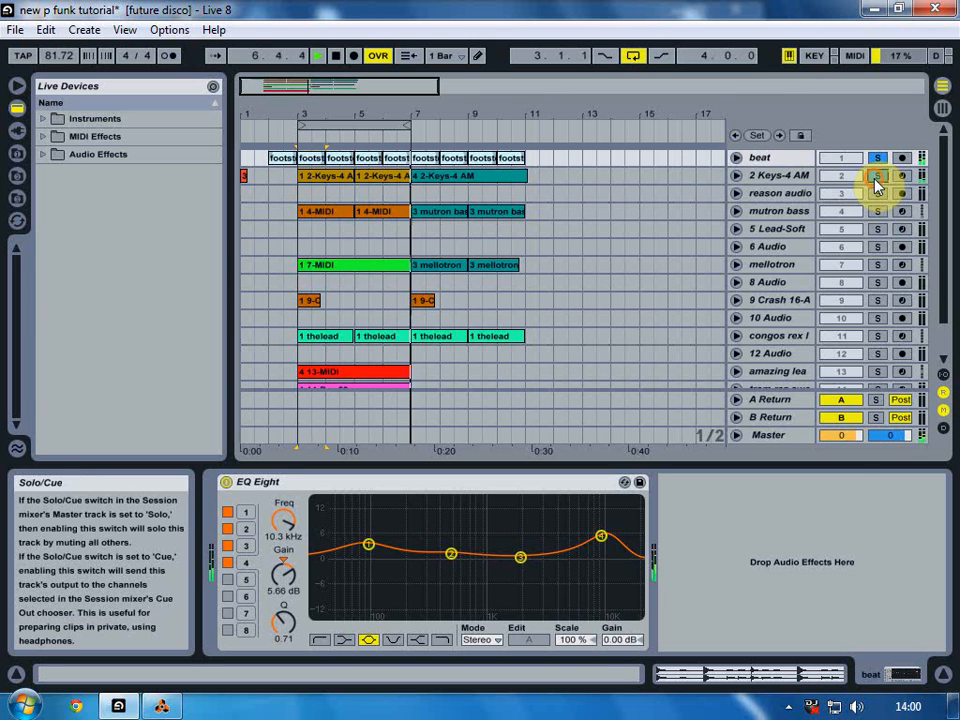
{"action": "left_click", "coordinate": [785, 178]}
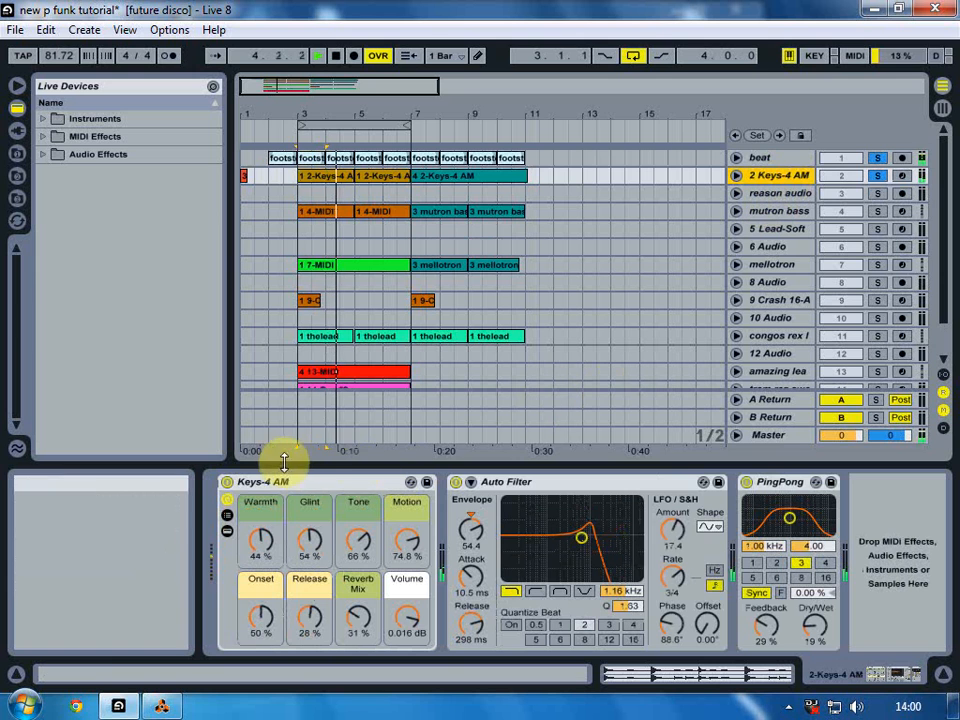
Locate the Keys-4 AM preset among the Instrument Rack's Classic Electric Pianos in the device browser
{"action": "left_click", "coordinate": [45, 119]}
{"action": "left_click", "coordinate": [55, 245]}
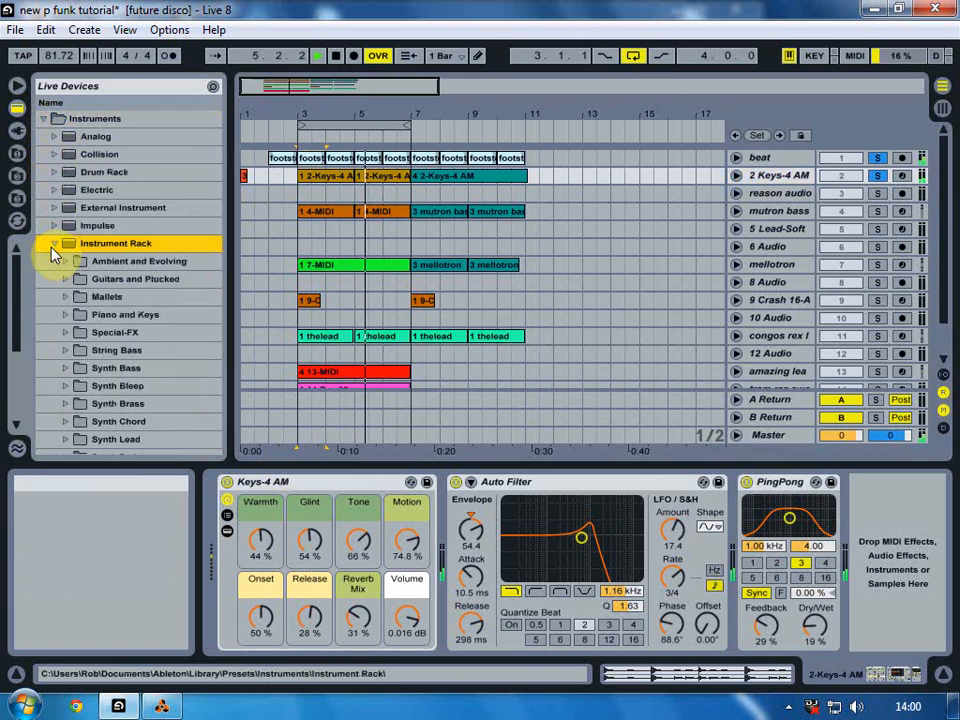
{"action": "left_click", "coordinate": [67, 315]}
{"action": "left_click", "coordinate": [80, 350]}
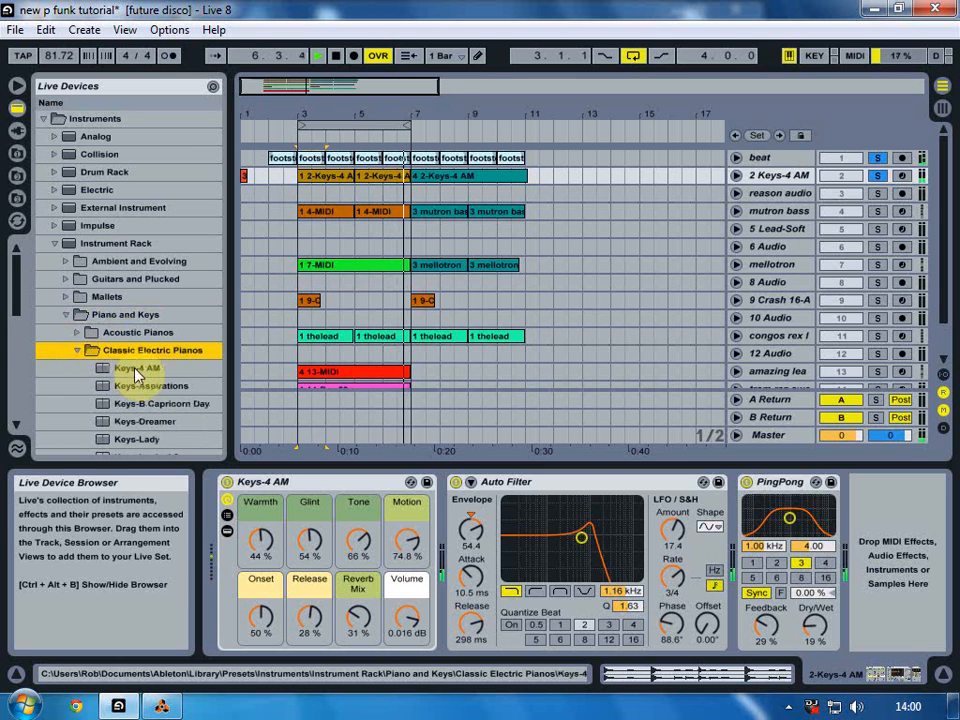
{"action": "left_click", "coordinate": [130, 368]}
{"action": "key", "text": "space"}
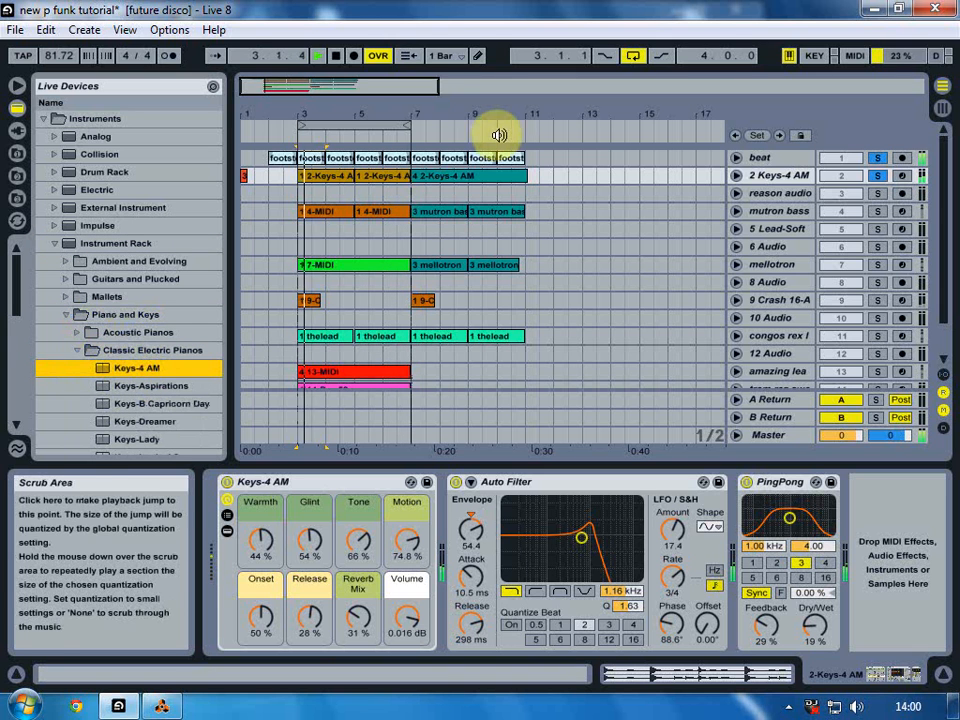
Unsolo the beat track to hear the keys alone, and solo the beat again
{"action": "left_click", "coordinate": [877, 157]}
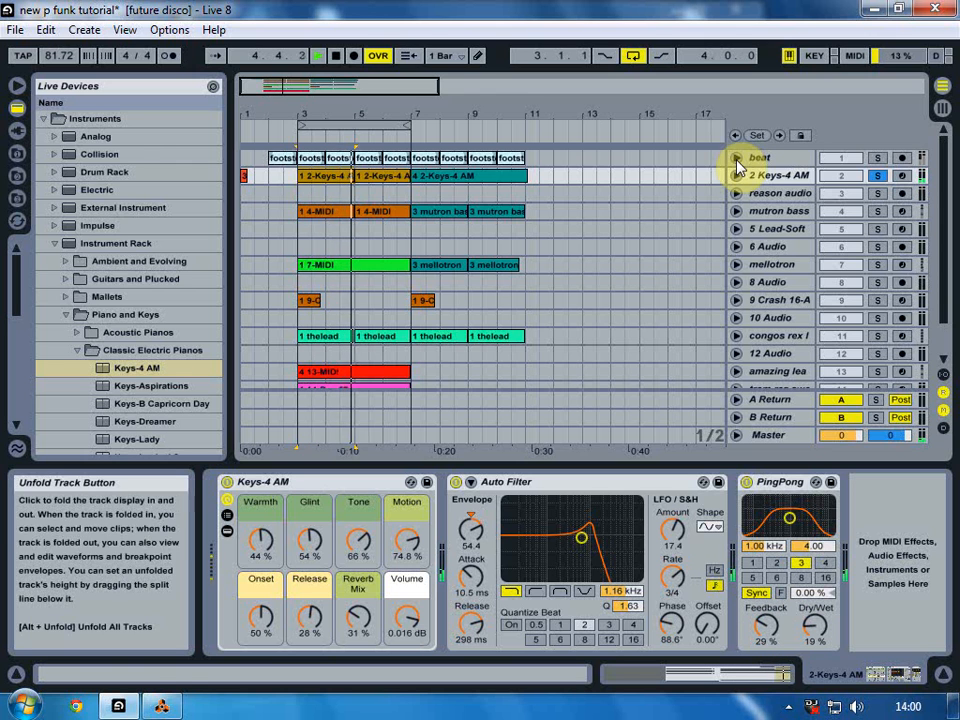
{"action": "left_click", "coordinate": [874, 158]}
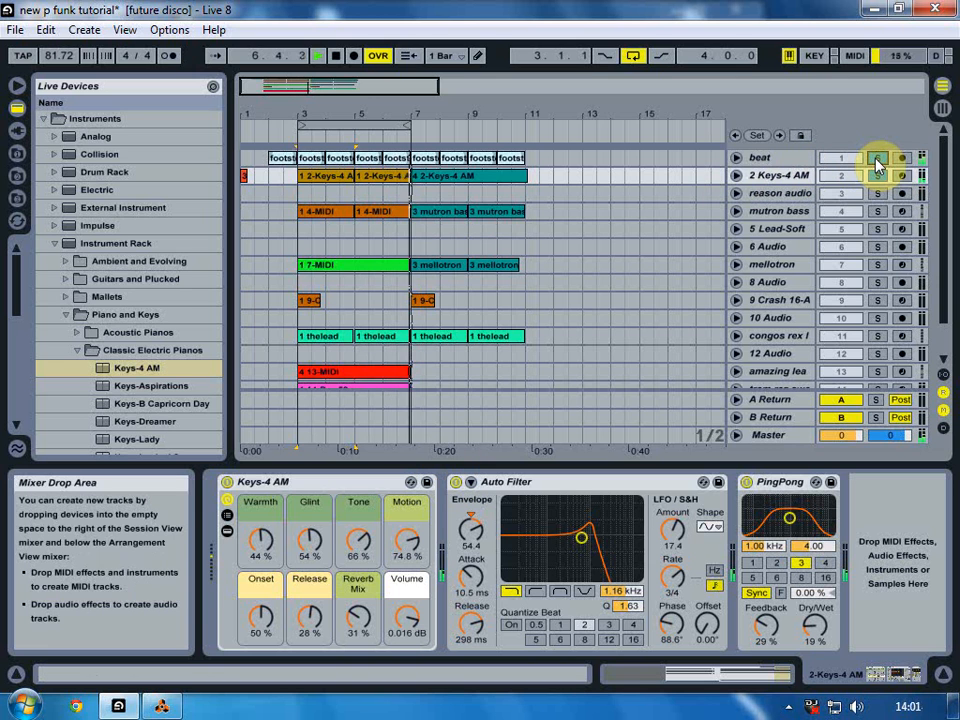
Solo the beat, reason audio and mutron bass tracks alongside the 2 Keys-4 AM track
{"action": "left_click", "coordinate": [876, 160]}
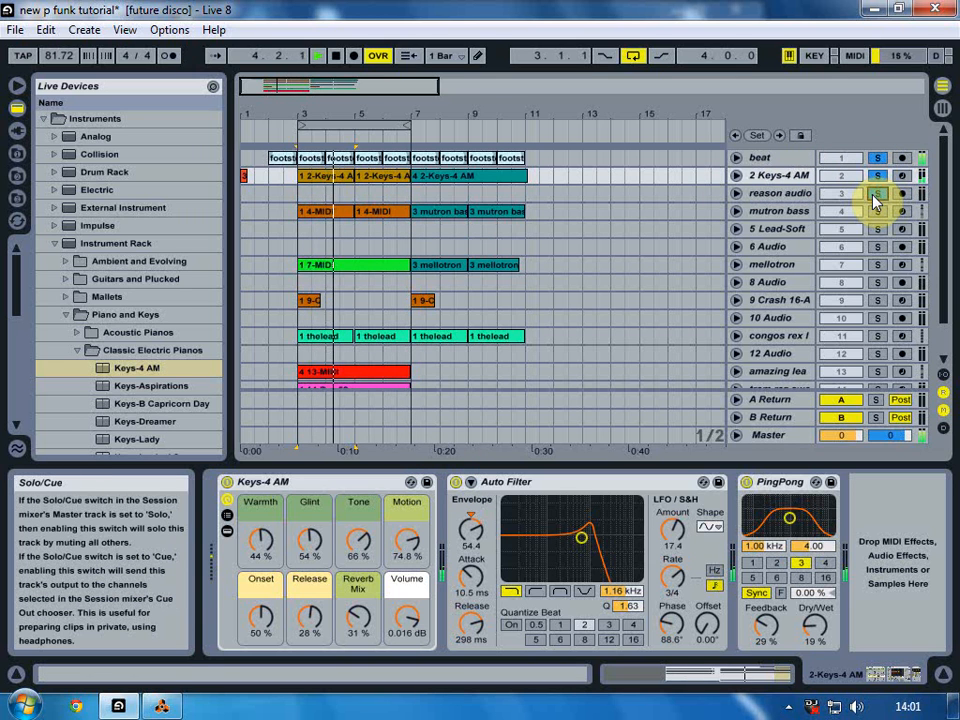
{"action": "left_click", "coordinate": [876, 193], "text": "ctrl"}
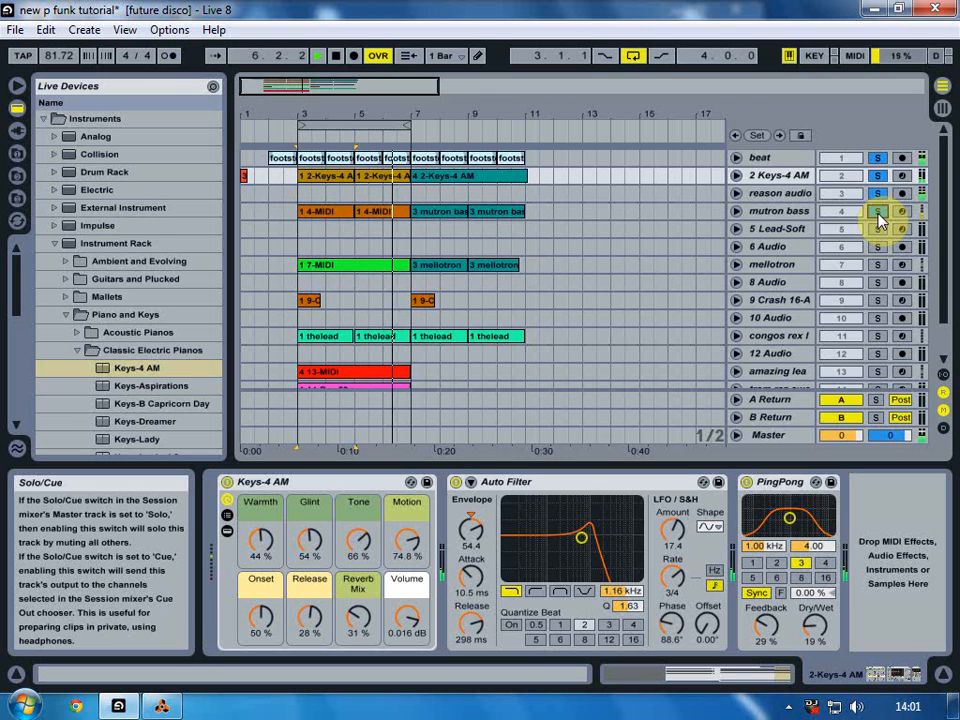
{"action": "left_click", "coordinate": [878, 211]}
Unsolo the 2 Keys-4 AM and beat tracks to hear the bass alone, and select the reason audio track
{"action": "left_click", "coordinate": [878, 175]}
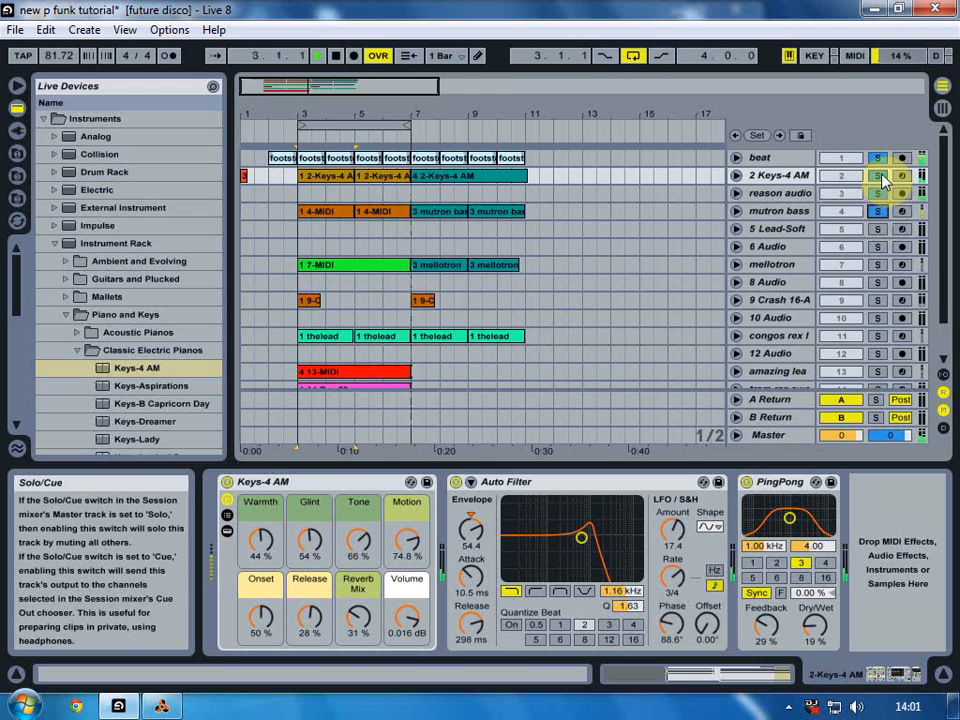
{"action": "left_click", "coordinate": [878, 158]}
{"action": "left_click", "coordinate": [879, 188]}
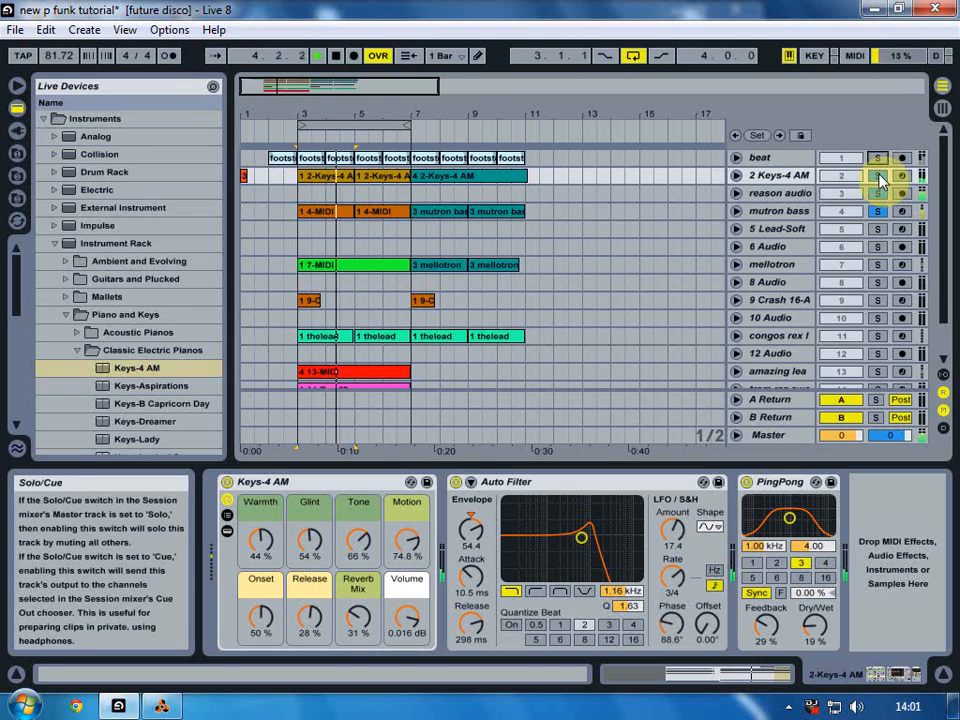
{"action": "left_click", "coordinate": [878, 192]}
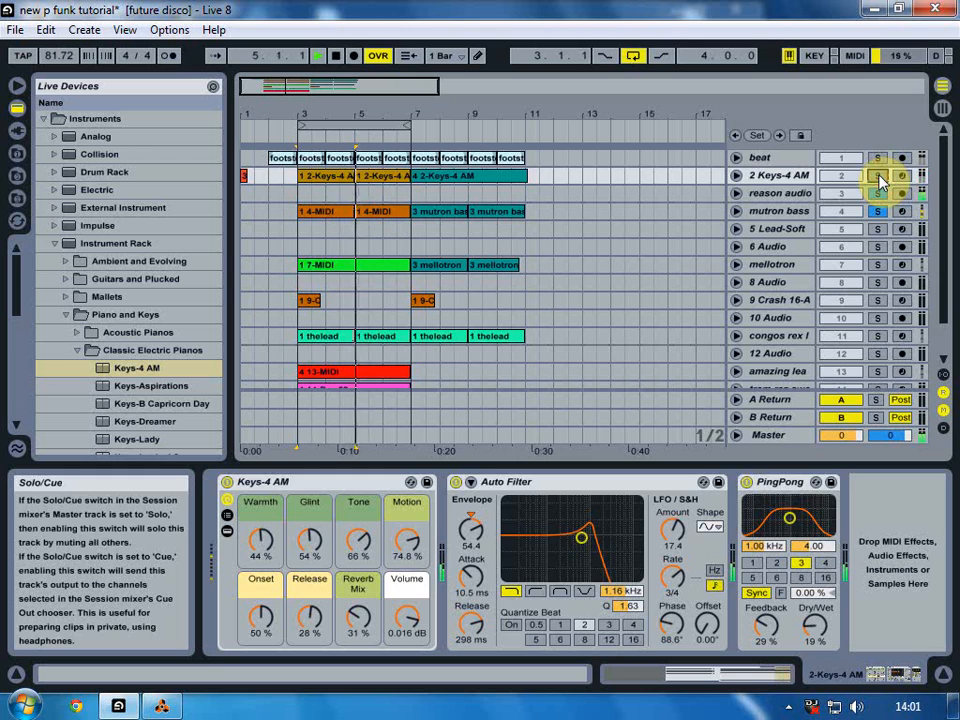
{"action": "left_click", "coordinate": [768, 195]}
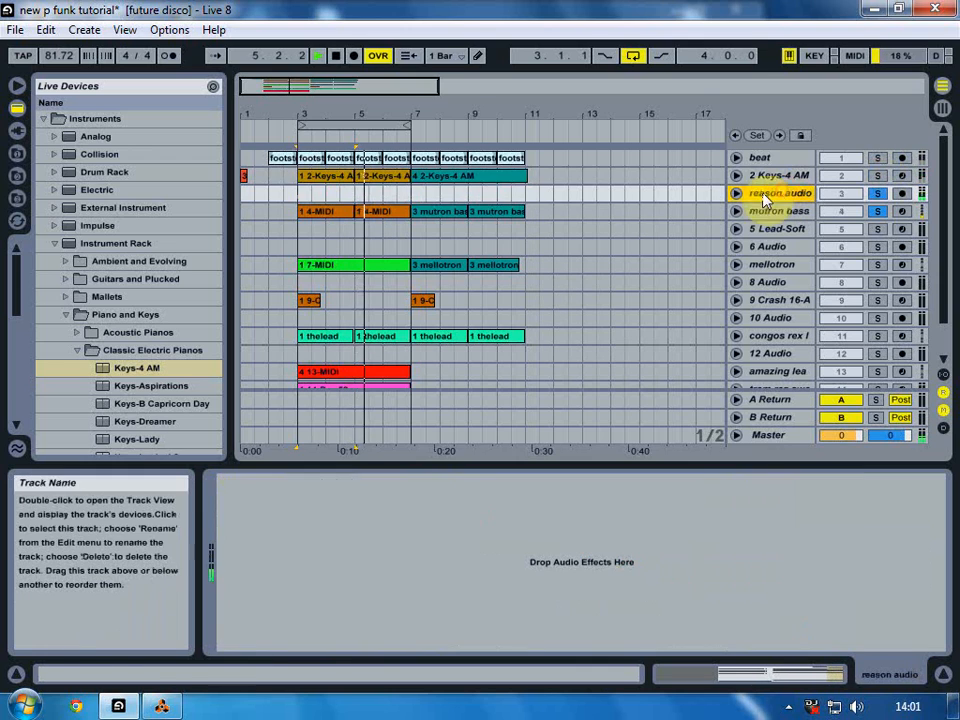
Switch to Reason and select the NN-XT sampler that holds the MuTron Bass patch
{"action": "left_click", "coordinate": [161, 706]}
{"action": "scroll", "coordinate": [185, 343], "scroll_direction": "up", "scroll_amount": 5}
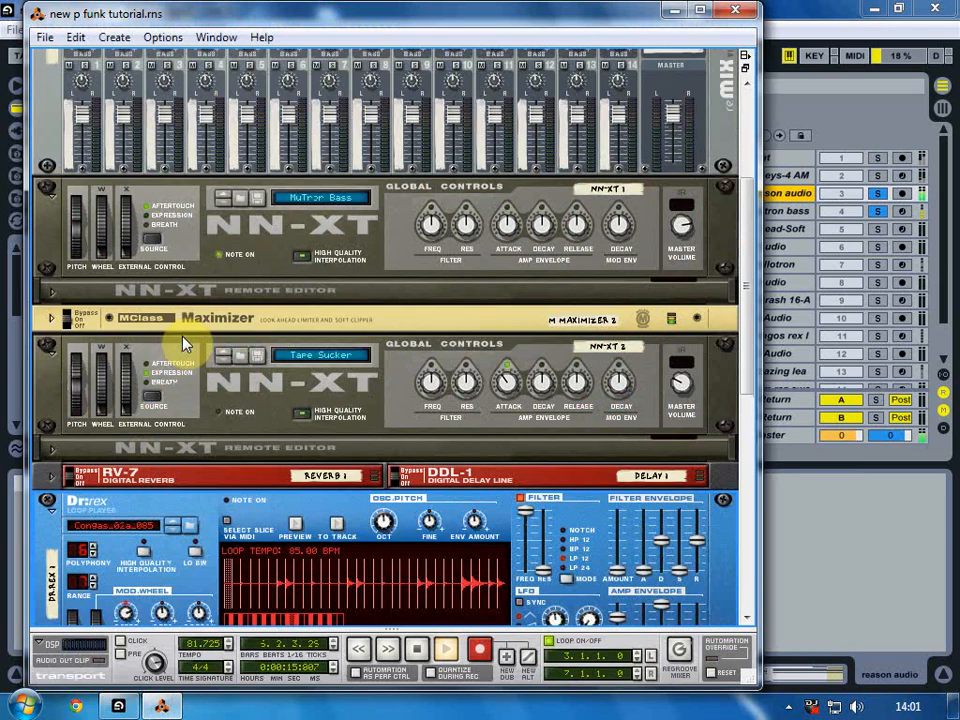
{"action": "left_click", "coordinate": [183, 195]}
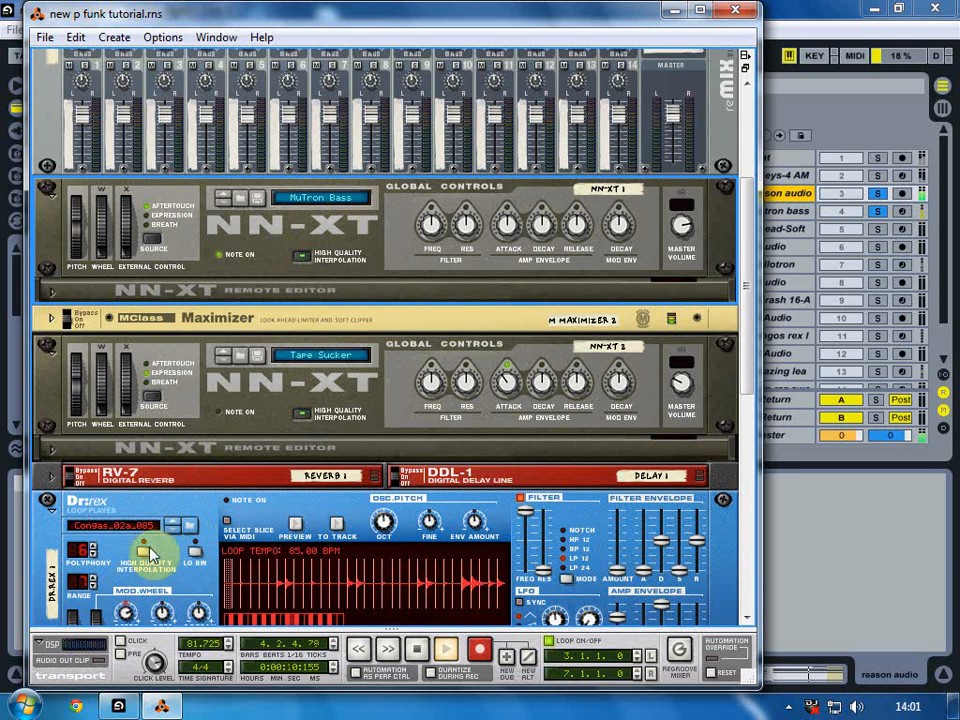
Switch back to Live and arm the mutron bass track for recording
{"action": "left_click", "coordinate": [118, 706]}
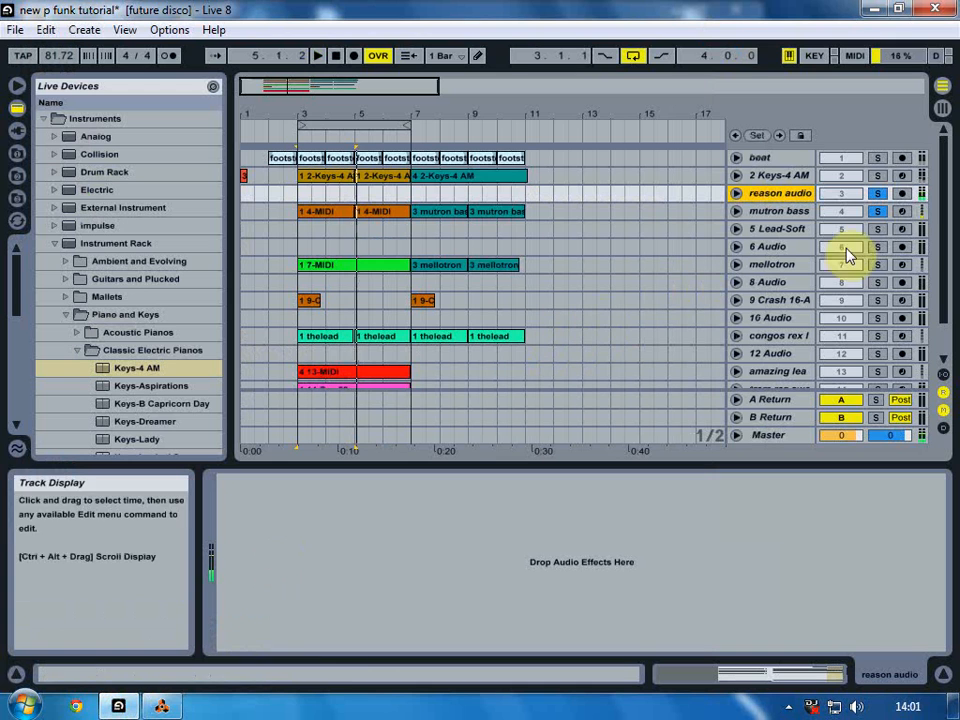
{"action": "left_click", "coordinate": [903, 212]}
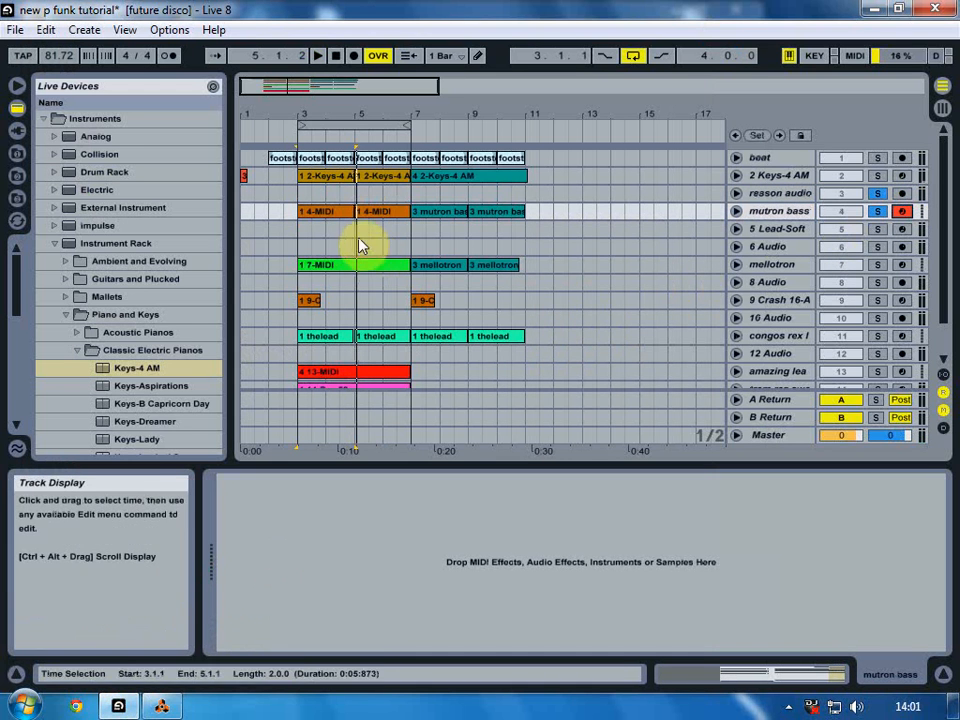
{"action": "left_click", "coordinate": [735, 213]}
{"action": "left_click", "coordinate": [736, 218]}
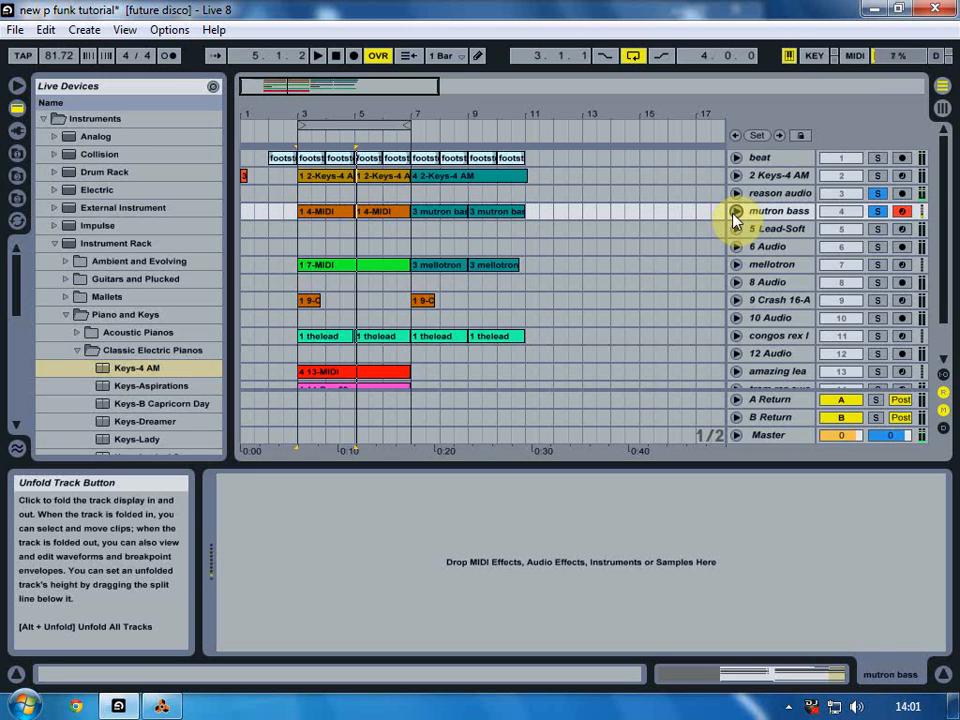
Solo the 6 Audio and mellotron tracks, and examine 6 Audio's Reason input routing in the Session View mixer
{"action": "left_click", "coordinate": [875, 248]}
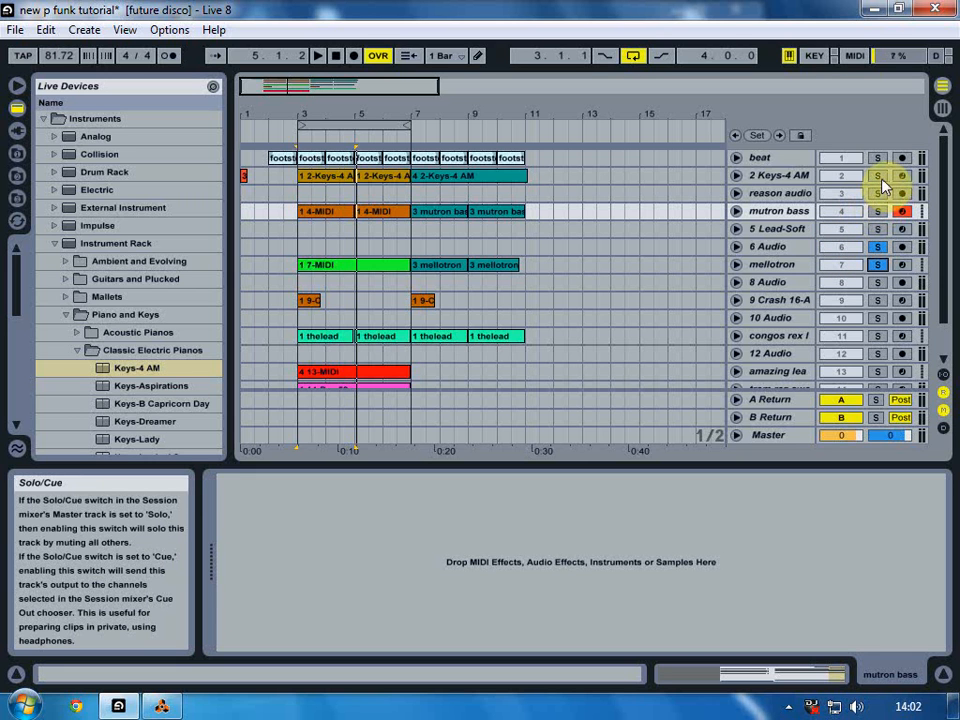
{"action": "left_click", "coordinate": [768, 246]}
{"action": "key", "text": "Tab"}
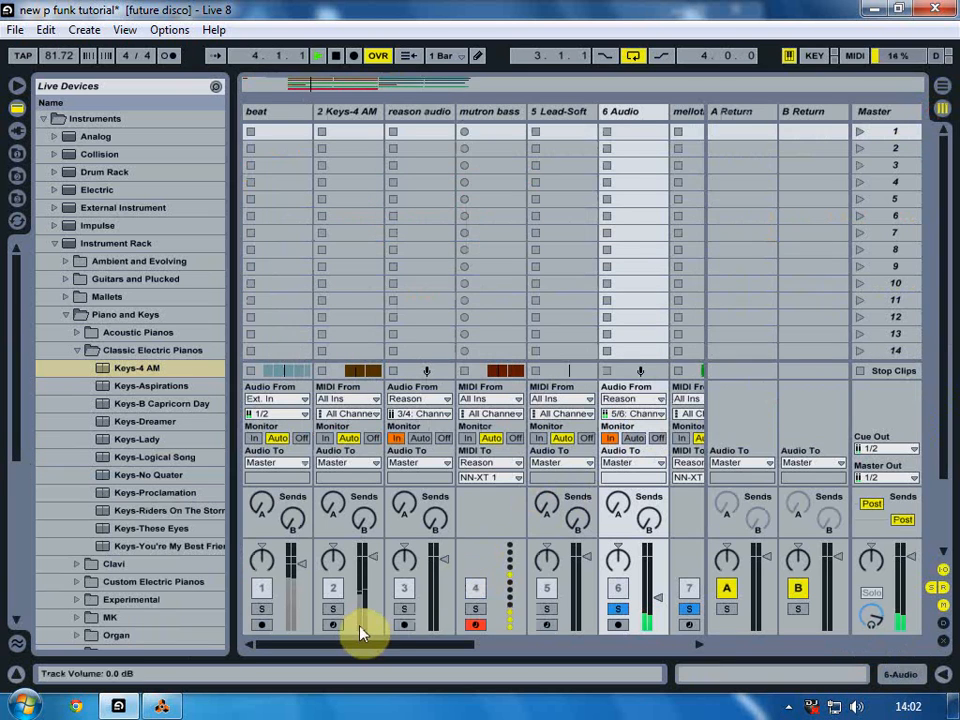
{"action": "left_click_drag", "start_coordinate": [461, 656], "coordinate": [527, 654]}
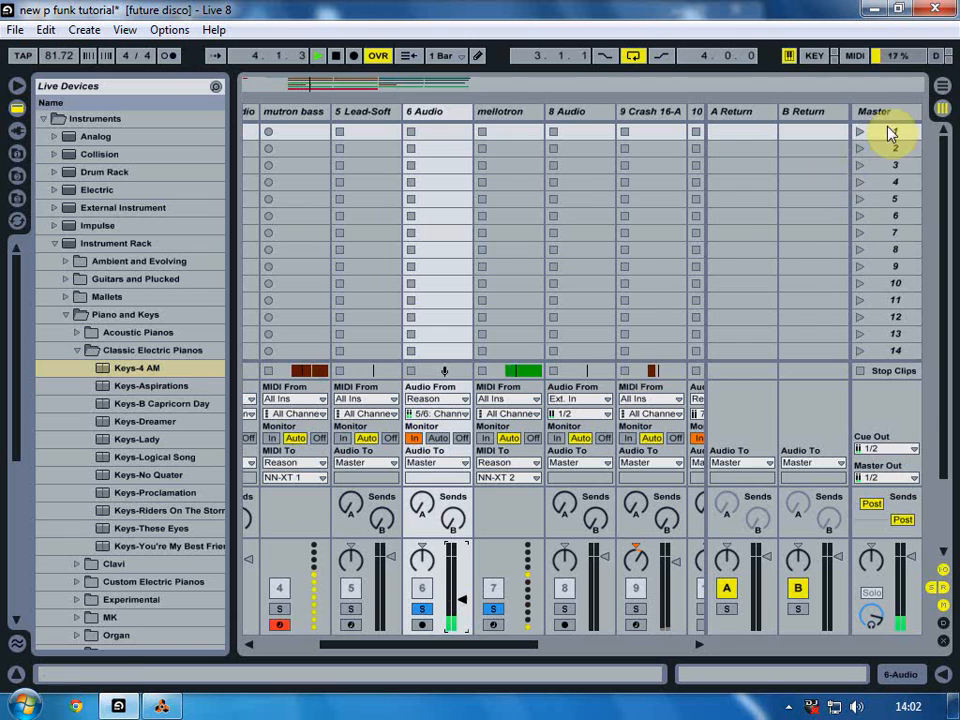
{"action": "left_click", "coordinate": [942, 86]}
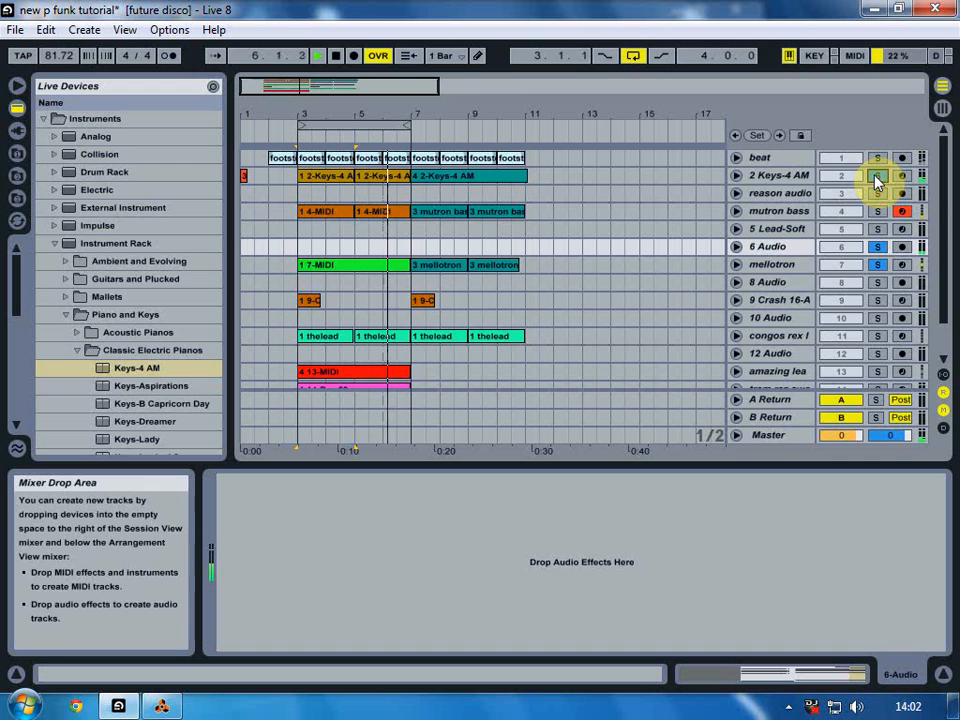
During playback, add the beat, keys, reason audio, mutron bass, 9 Crash, 10 Audio and congos rex tracks to the solo
{"action": "key", "text": "space"}
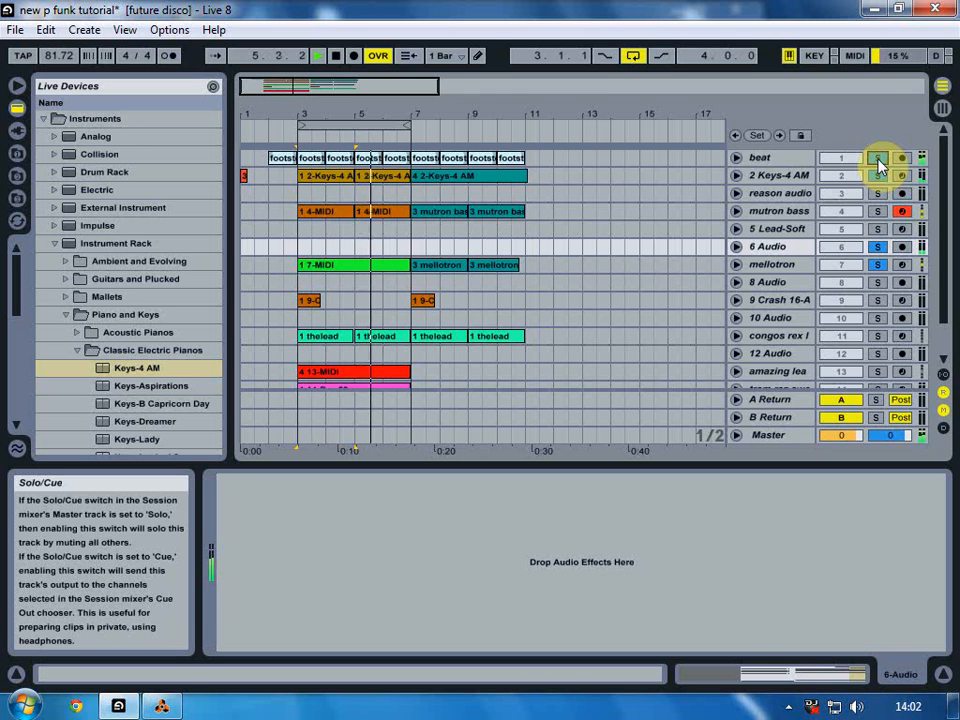
{"action": "left_click", "coordinate": [878, 194]}
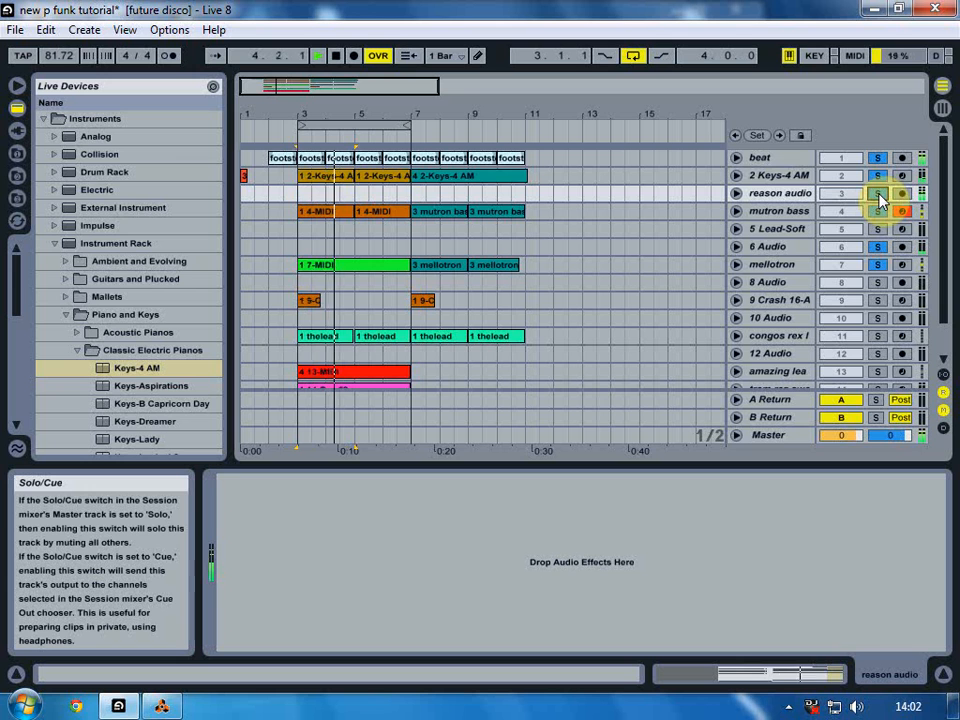
{"action": "left_click", "coordinate": [884, 300]}
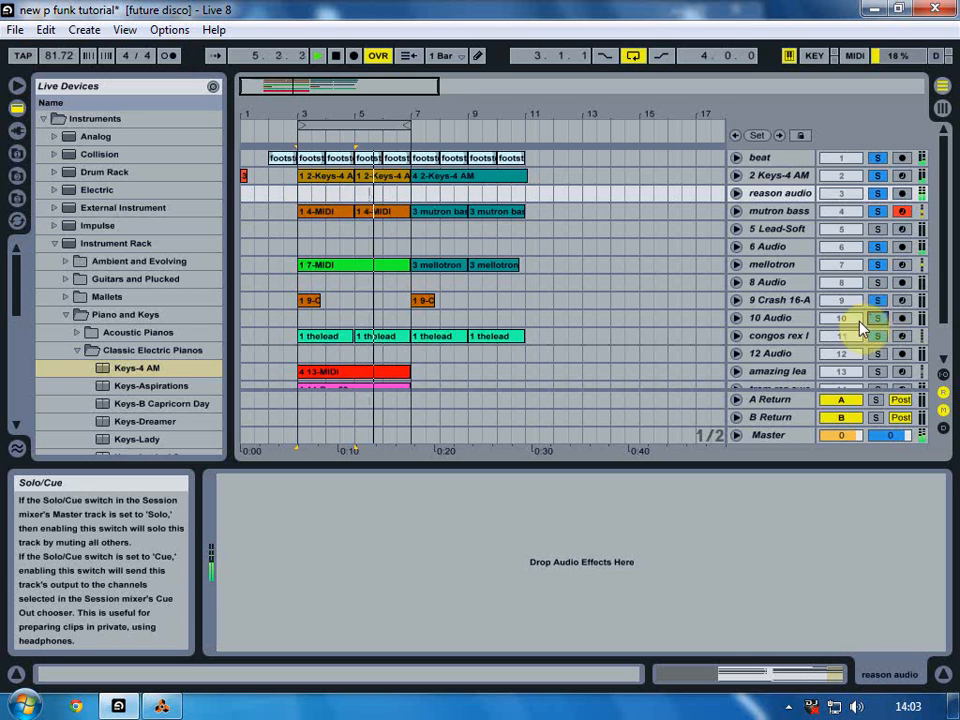
{"action": "left_click", "coordinate": [876, 318]}
{"action": "scroll", "coordinate": [779, 354], "scroll_direction": "down", "scroll_amount": 1}
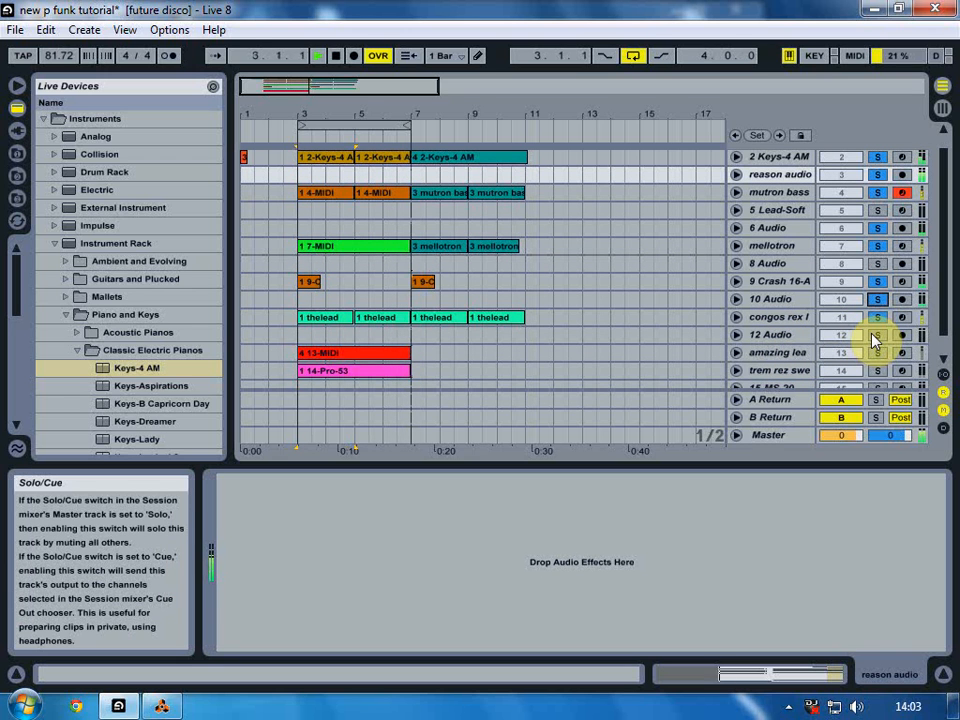
{"action": "left_click", "coordinate": [348, 356]}
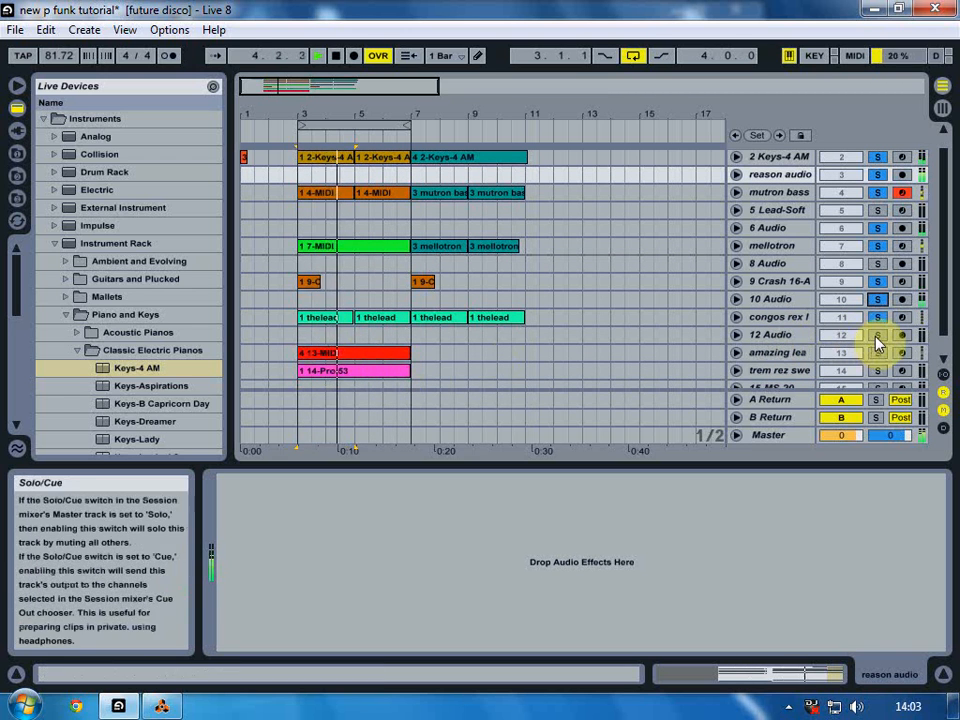
Solo only the 12 Audio and amazing lead tracks, and play the 13-MIDI lead clip from bar 3
{"action": "left_click", "coordinate": [877, 335]}
{"action": "left_click", "coordinate": [877, 352], "text": "ctrl"}
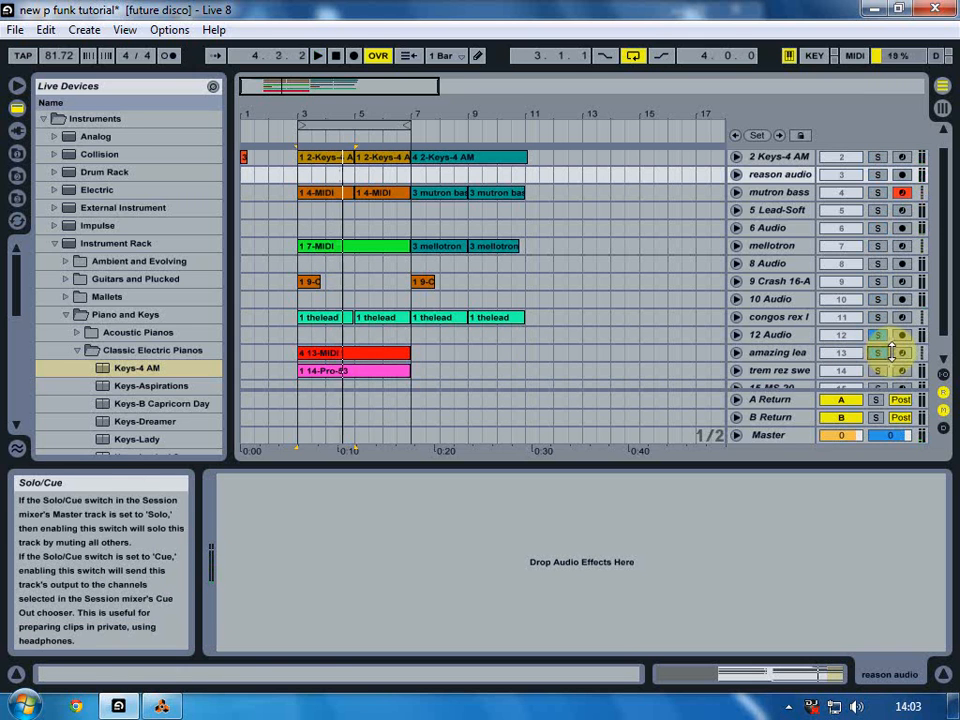
{"action": "left_click", "coordinate": [296, 354]}
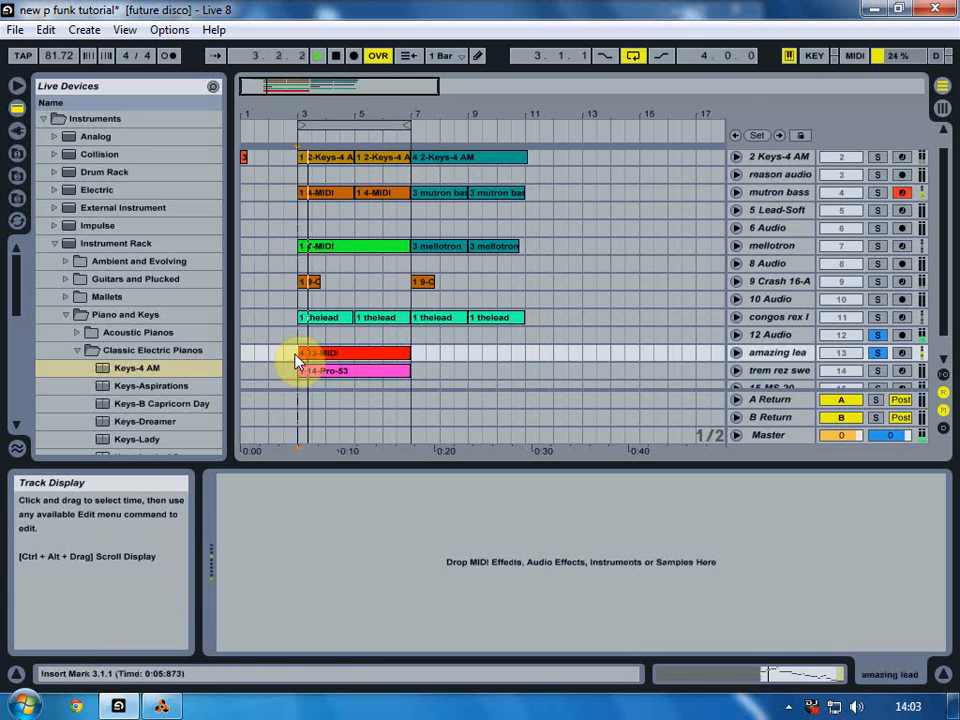
{"action": "left_click", "coordinate": [318, 356]}
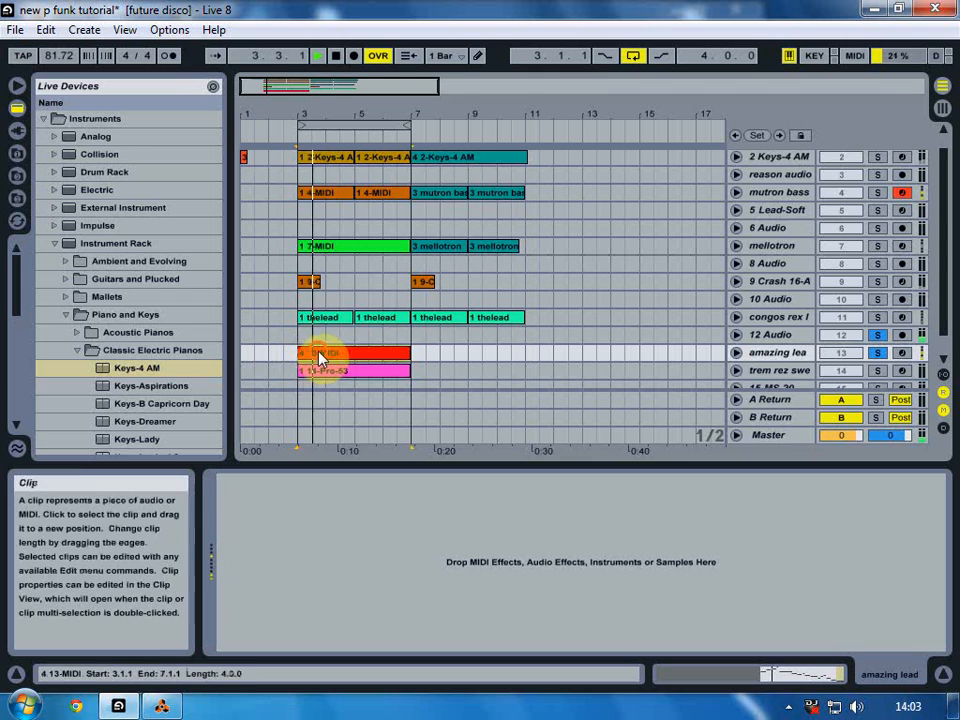
Switch to Reason and show the Malström's Amazing Lead patch with its DDL-1 delay and RV7000 reverb
{"action": "left_click", "coordinate": [163, 706]}
{"action": "scroll", "coordinate": [321, 568], "scroll_direction": "down", "scroll_amount": 10}
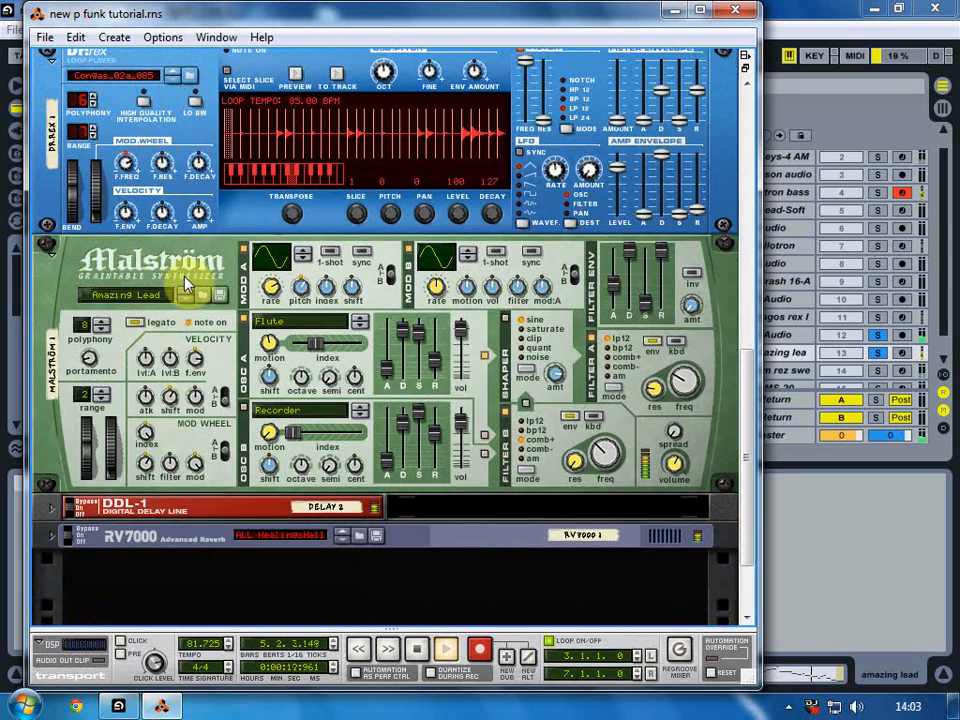
{"action": "left_click", "coordinate": [86, 531]}
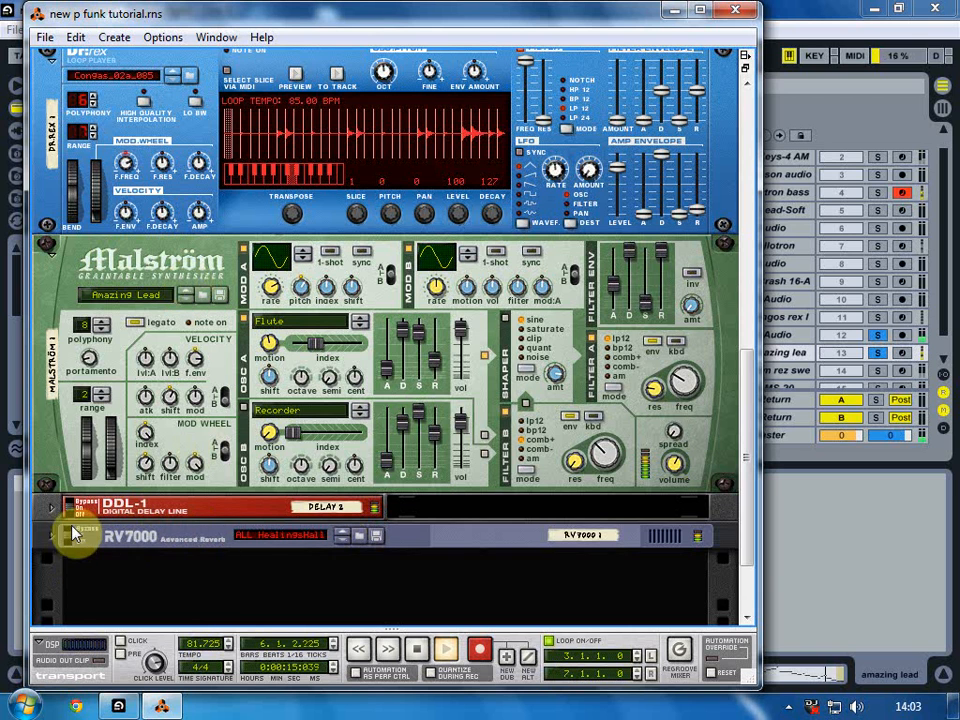
{"action": "left_click", "coordinate": [54, 536]}
{"action": "left_click", "coordinate": [50, 538]}
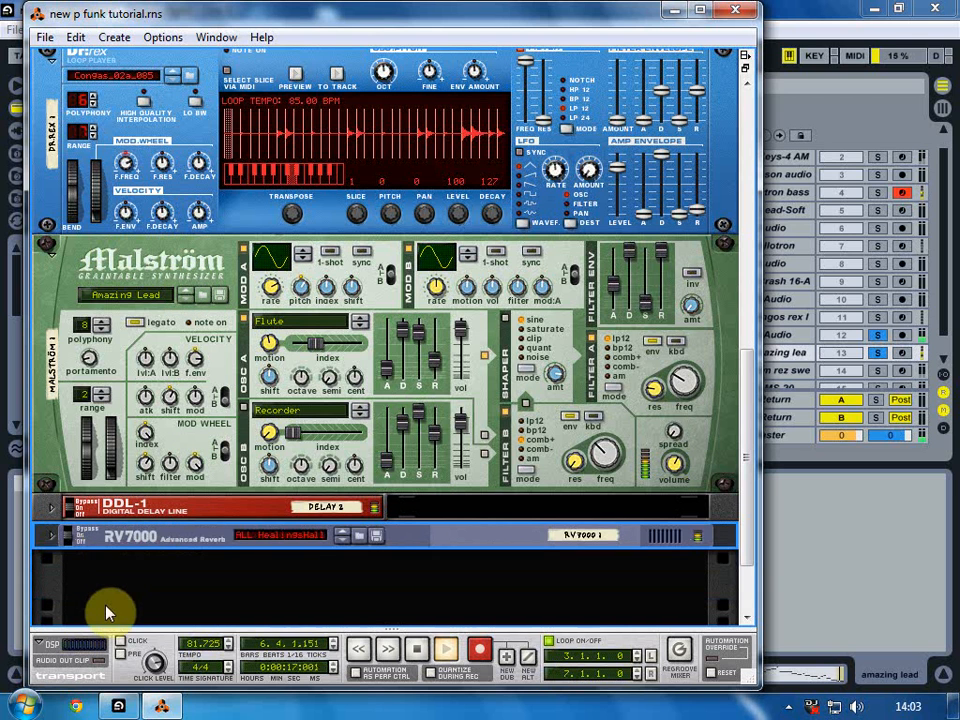
{"action": "key", "text": "space"}
Switch back to Live and clear the solo on the 12 Audio and amazing lead tracks
{"action": "left_click", "coordinate": [120, 707]}
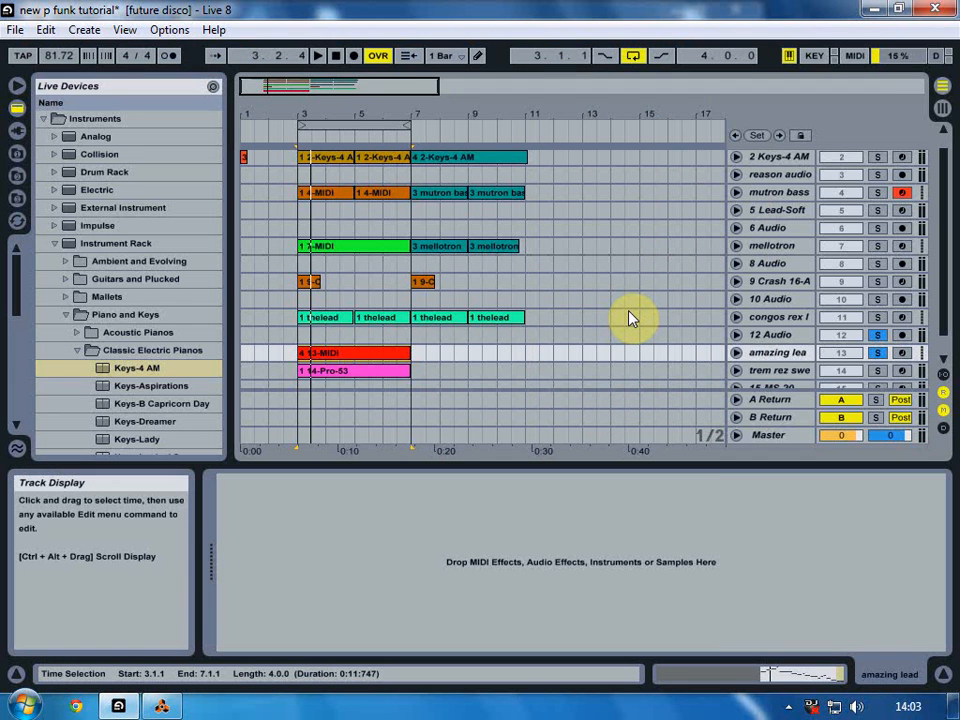
{"action": "scroll", "coordinate": [630, 318], "scroll_direction": "down", "scroll_amount": 2}
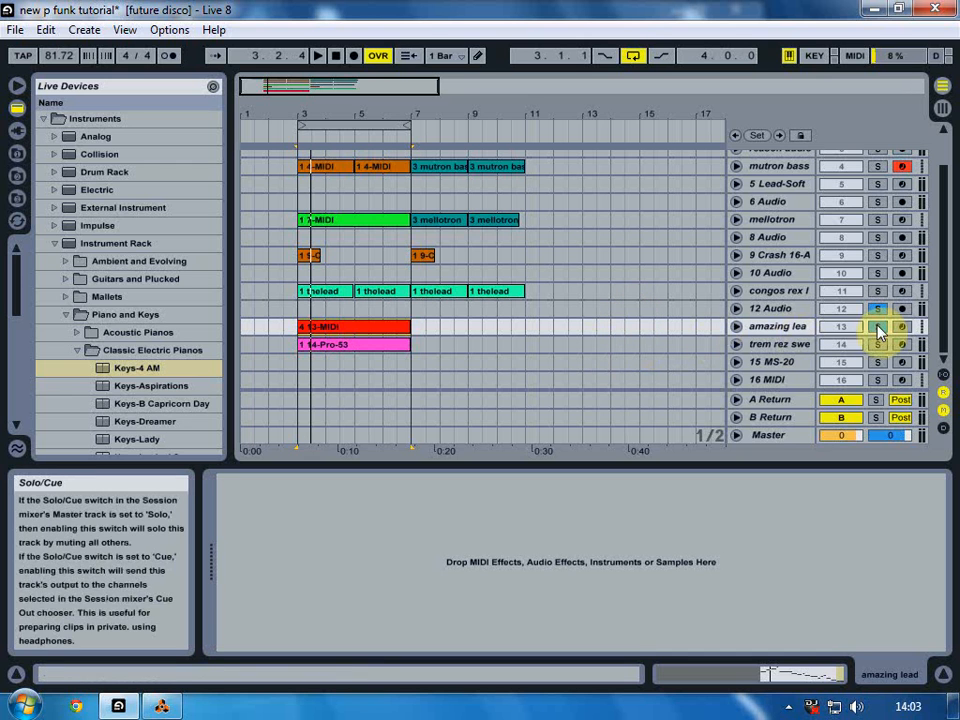
{"action": "left_click", "coordinate": [878, 328]}
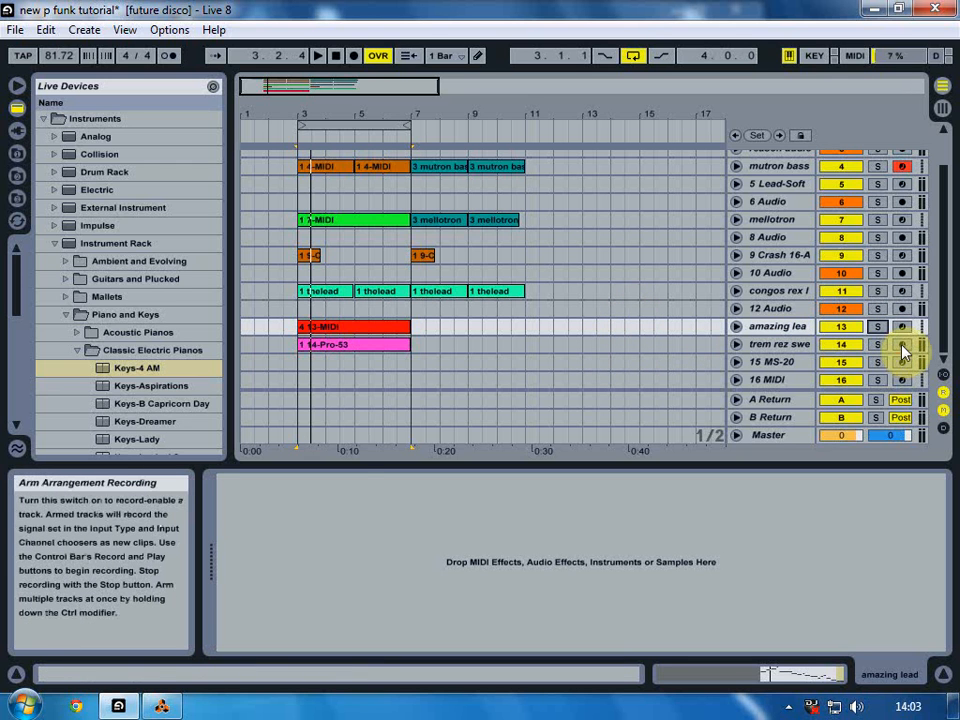
Arm and solo the trem rez sweep track, and play its Pro-53 part
{"action": "left_click", "coordinate": [901, 346]}
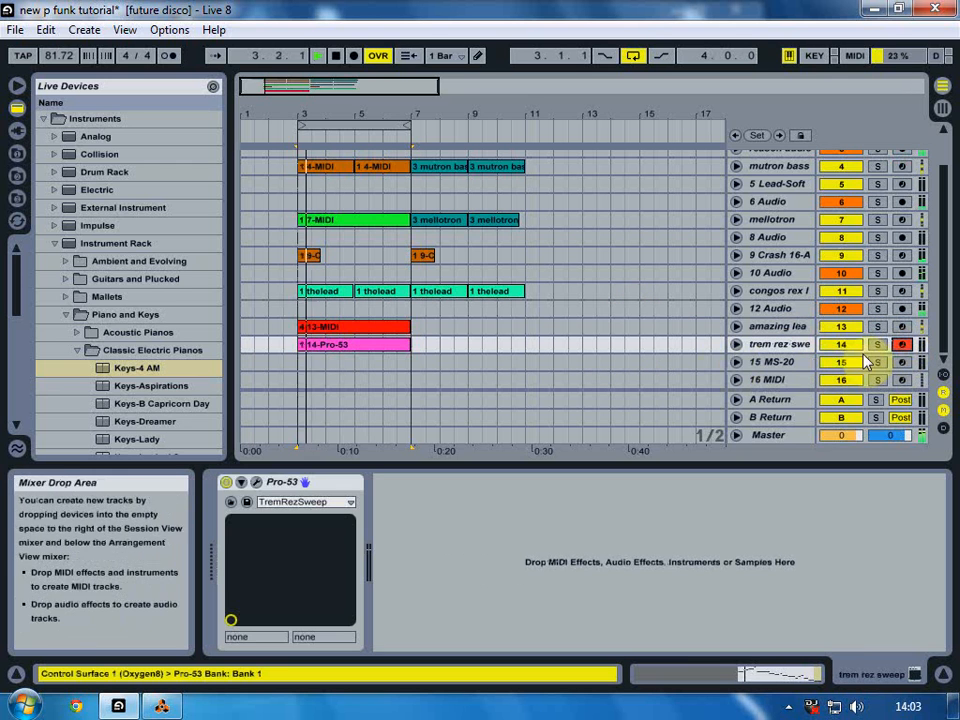
{"action": "left_click", "coordinate": [877, 344]}
{"action": "key", "text": "space"}
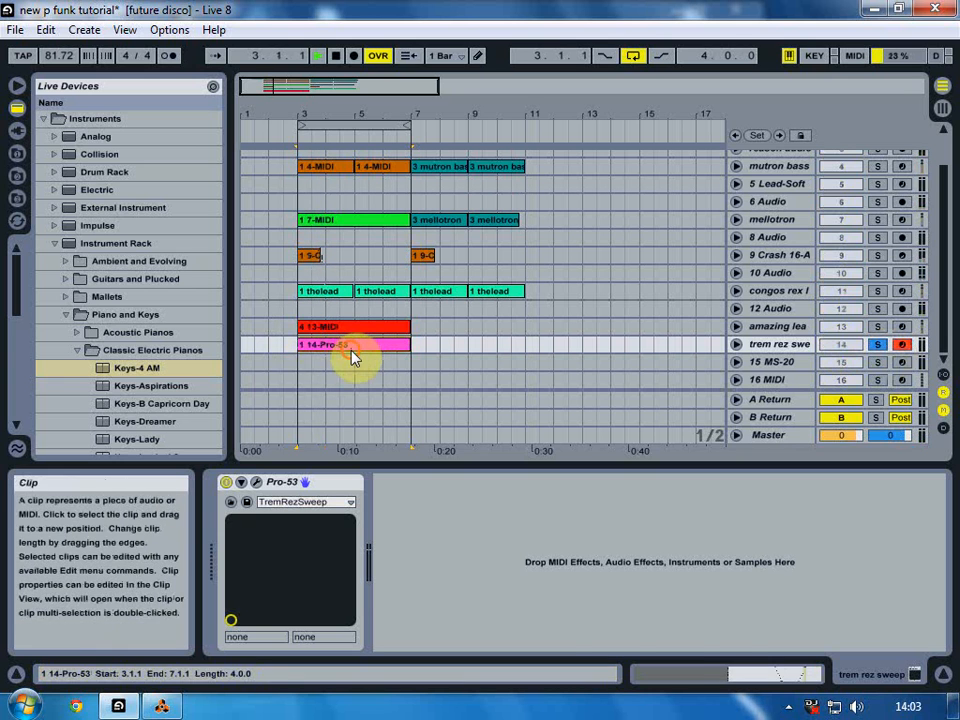
{"action": "left_click", "coordinate": [358, 364]}
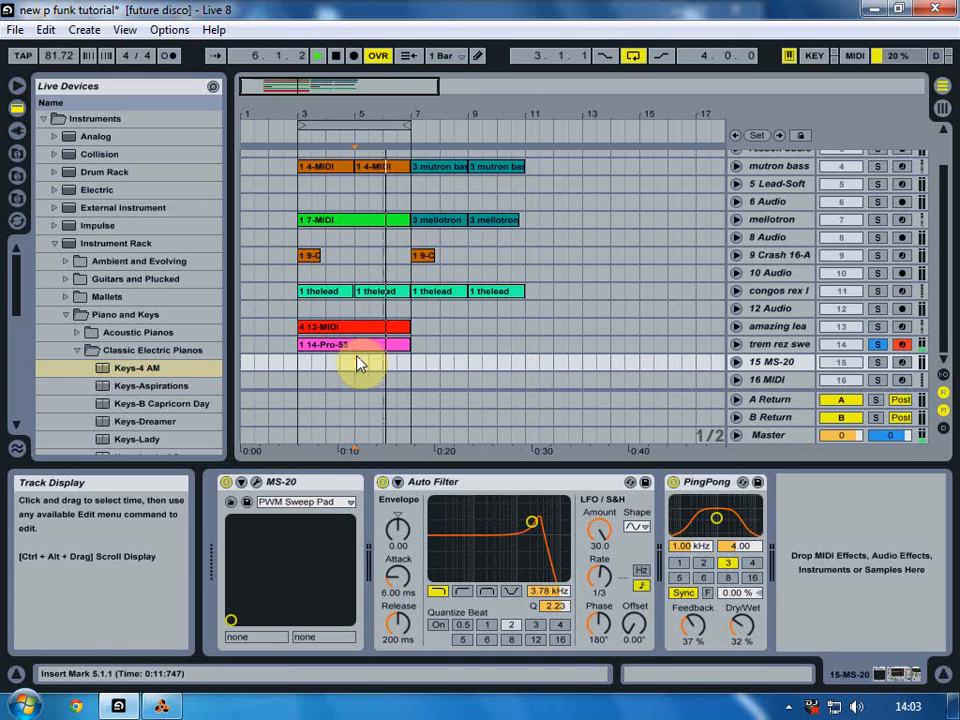
{"action": "key", "text": "space"}
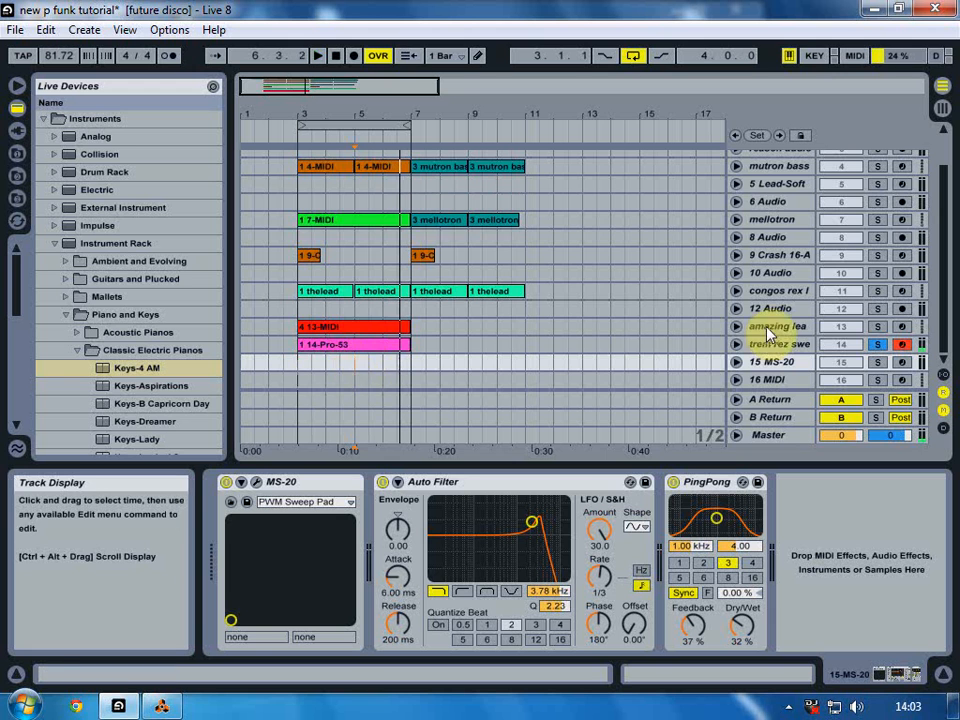
Unsolo the trem rez sweep track and play the full arrangement from bar 3
{"action": "scroll", "coordinate": [760, 330], "scroll_direction": "up", "scroll_amount": 3}
{"action": "scroll", "coordinate": [860, 343], "scroll_direction": "down", "scroll_amount": 3}
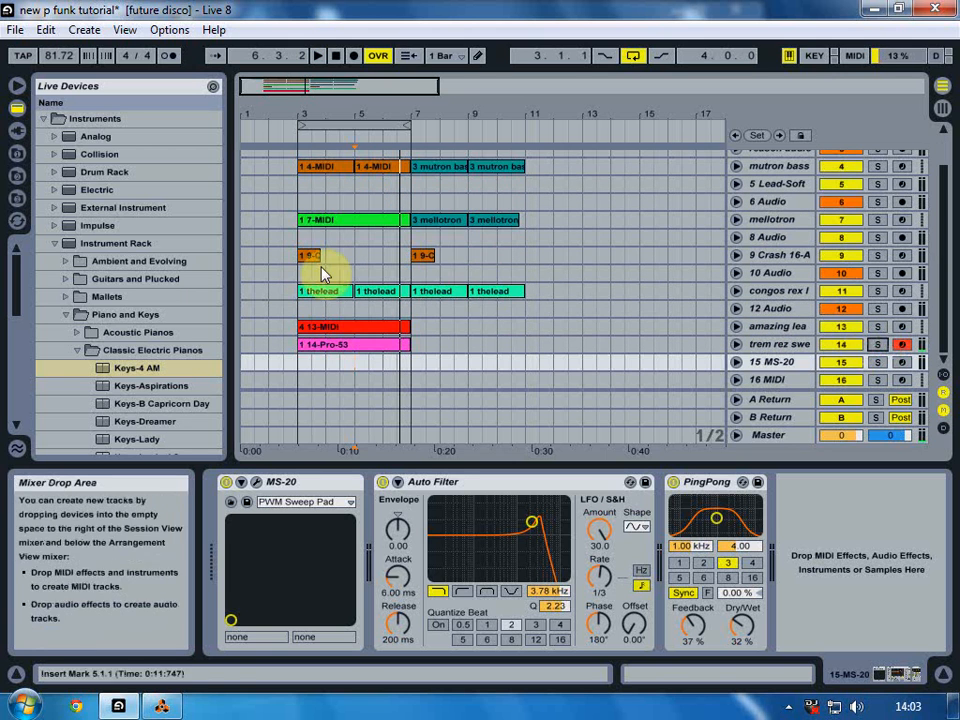
{"action": "scroll", "coordinate": [316, 264], "scroll_direction": "up", "scroll_amount": 3}
{"action": "left_click", "coordinate": [297, 210]}
{"action": "key", "text": "space"}
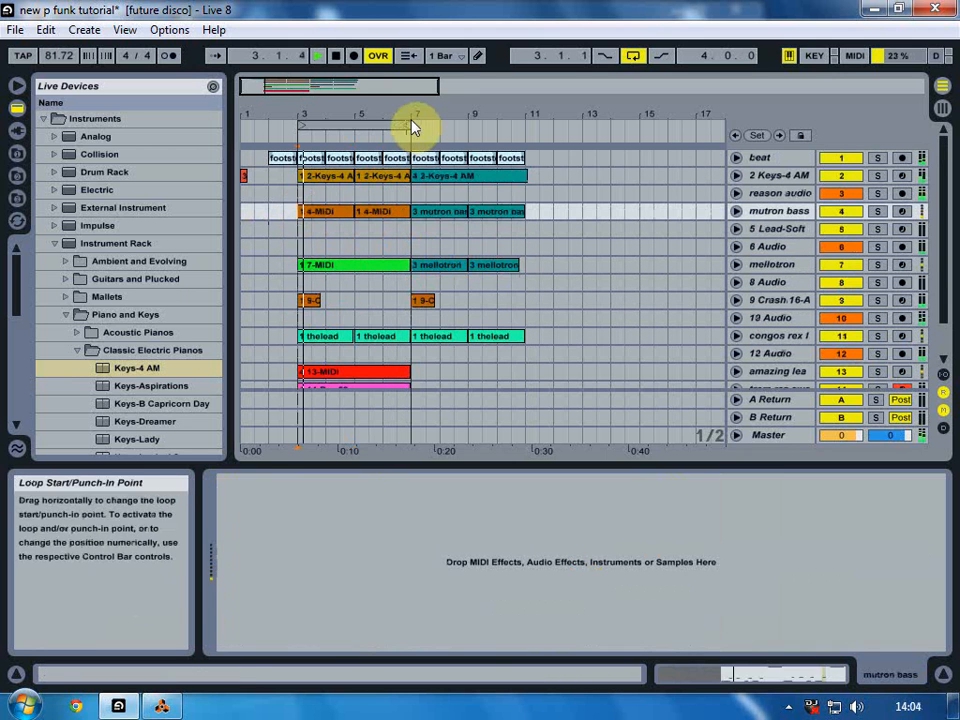
Extend the loop to cover bars 3 to 11 and play the full arrangement from bar 3
{"action": "left_click", "coordinate": [407, 122]}
{"action": "left_click_drag", "start_coordinate": [407, 122], "coordinate": [521, 124]}
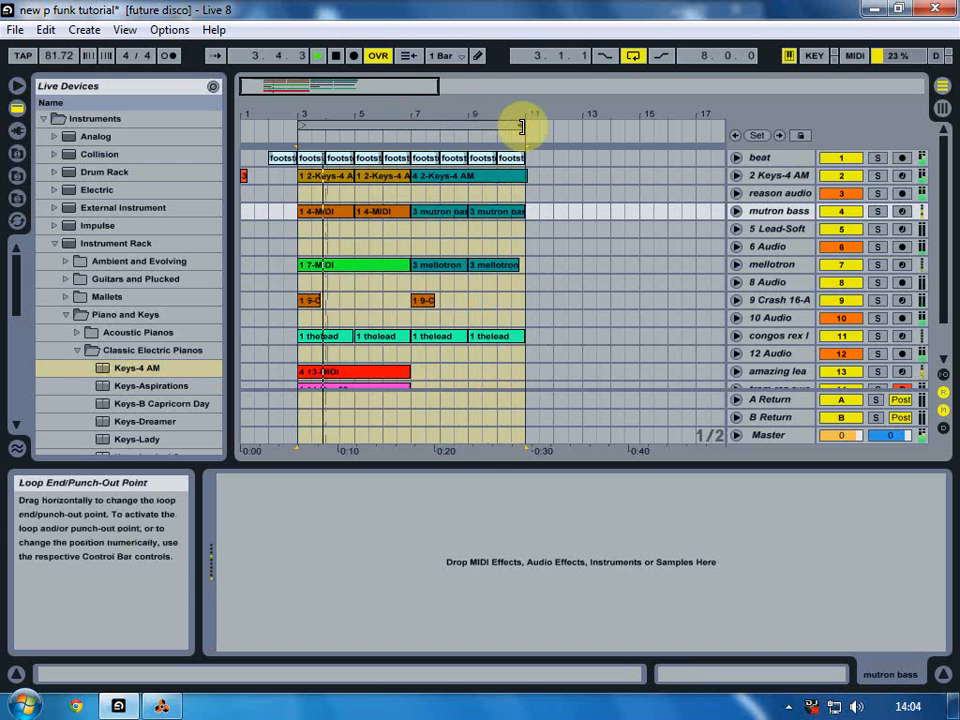
{"action": "left_click", "coordinate": [296, 194]}
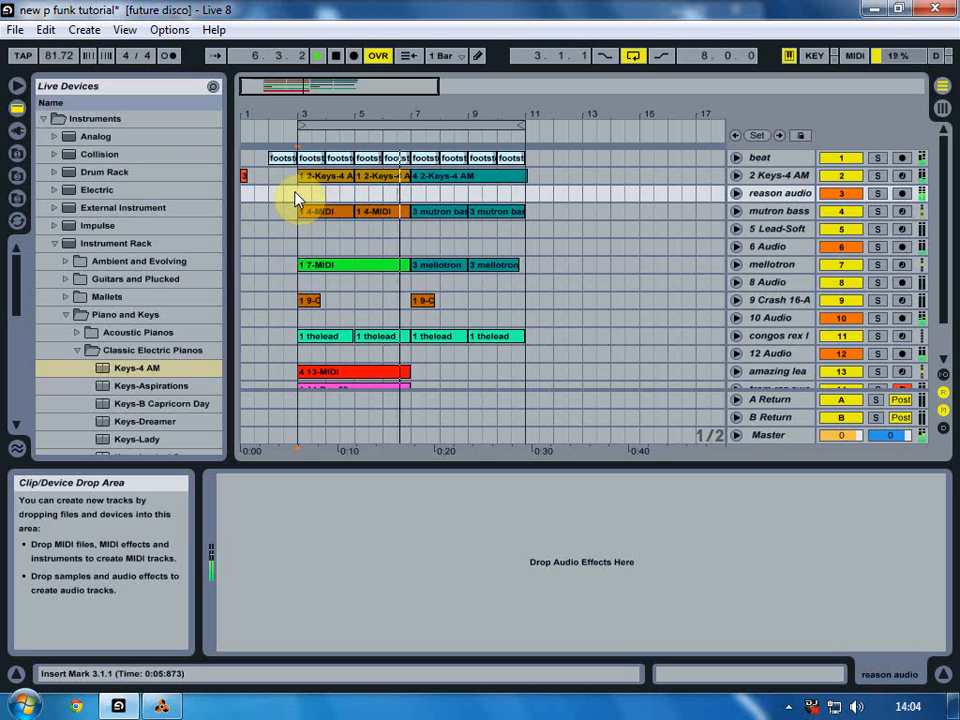
{"action": "left_click", "coordinate": [445, 216]}
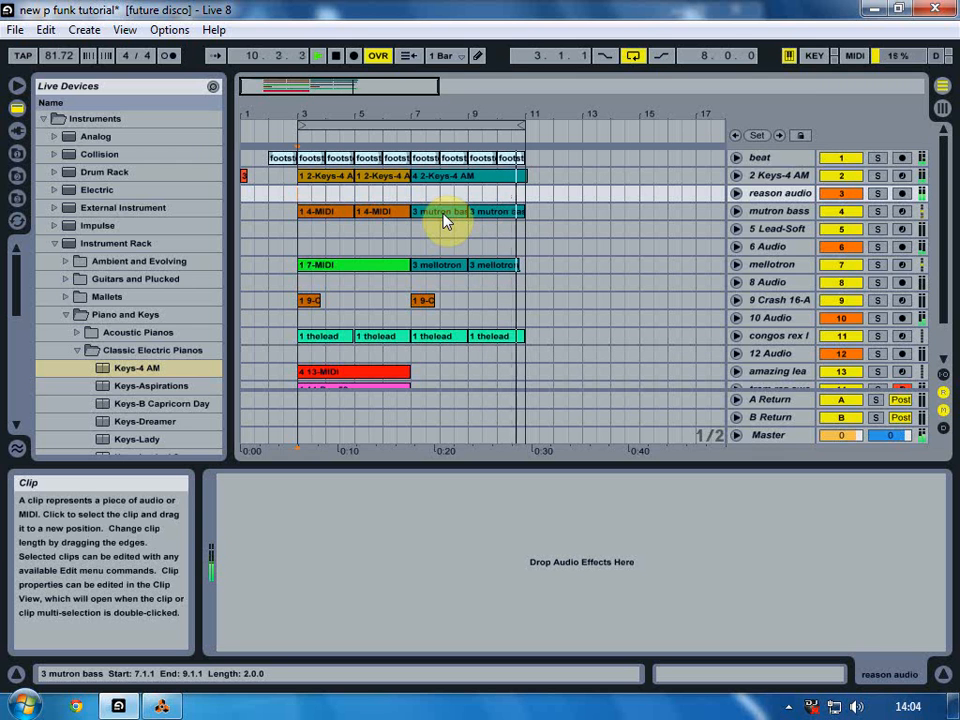
{"action": "left_click", "coordinate": [302, 193]}
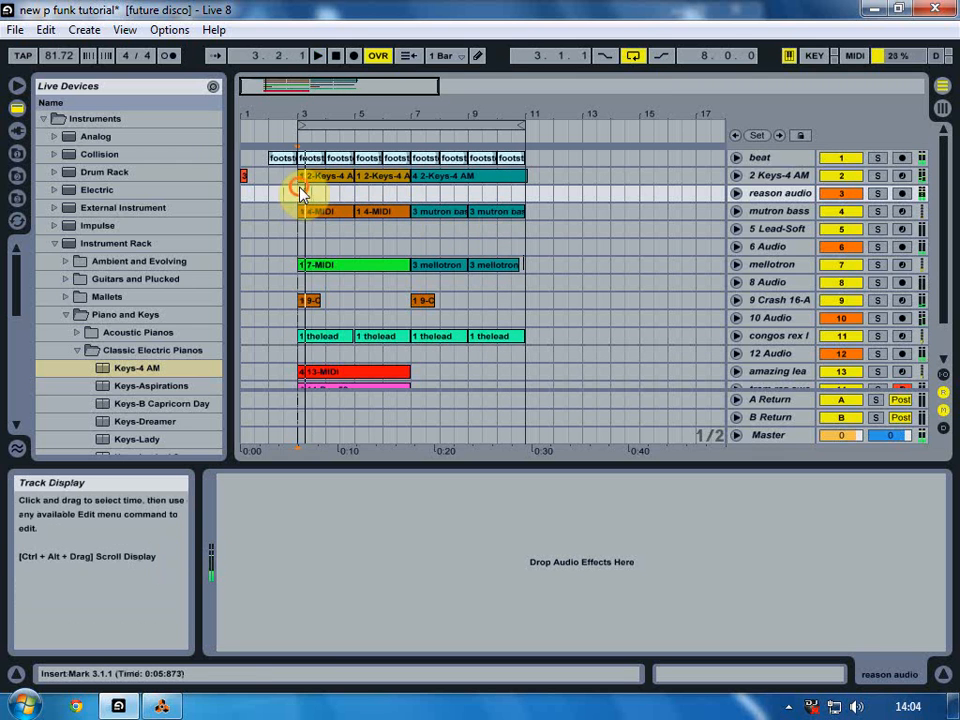
Show the 2 Keys-4 AM track's device chain and open the trem rez sweep track's Pro-53 plug-in
{"action": "left_click", "coordinate": [321, 175]}
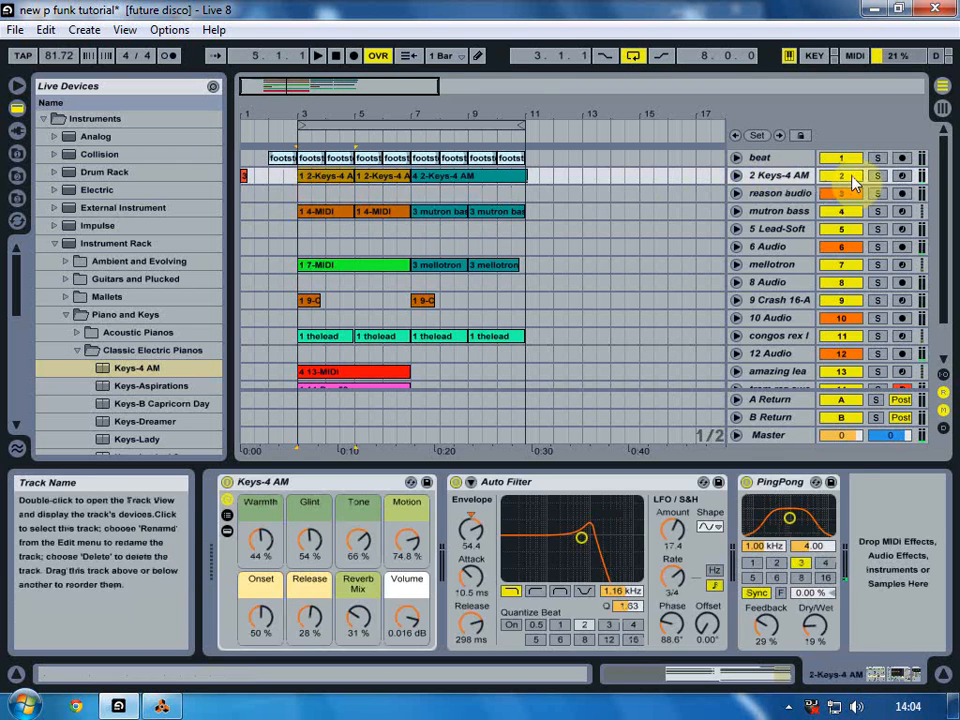
{"action": "left_click", "coordinate": [736, 176]}
{"action": "left_click", "coordinate": [736, 176]}
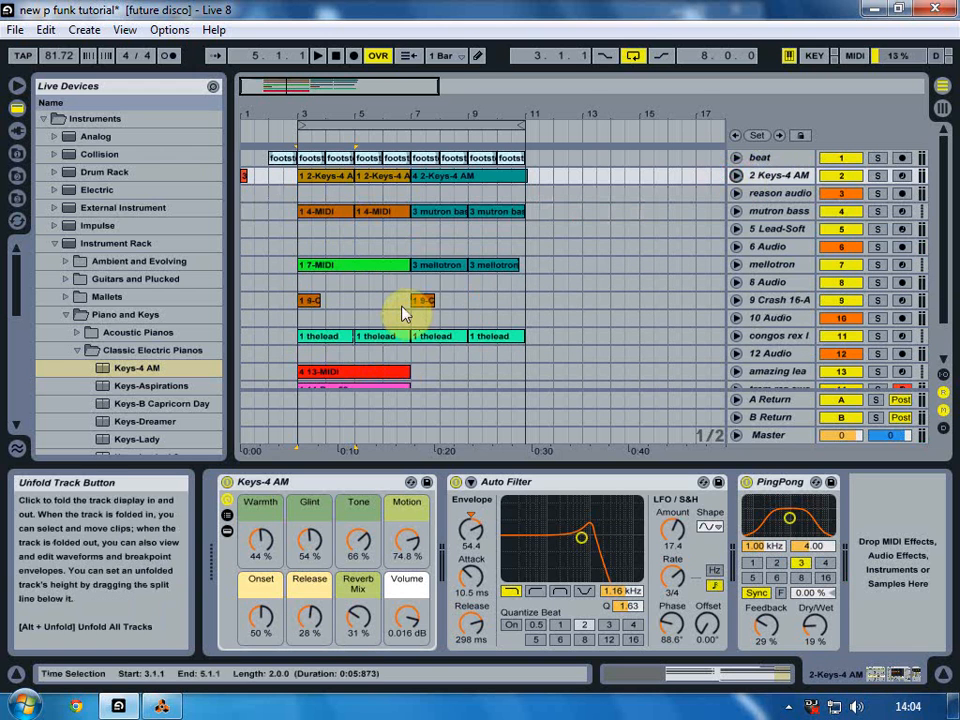
{"action": "left_click", "coordinate": [432, 390]}
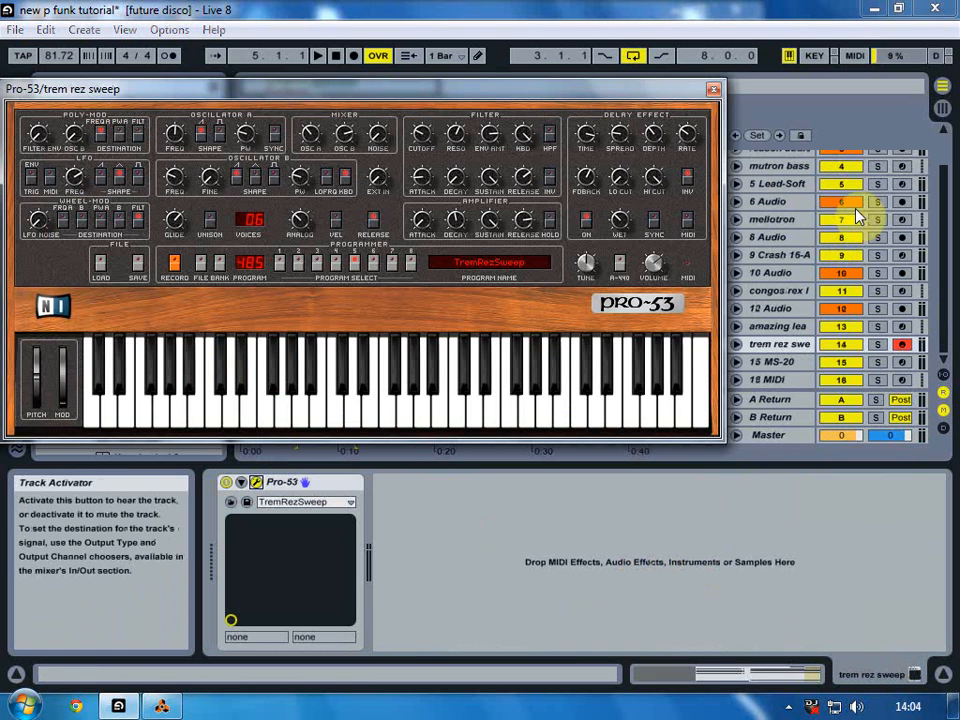
{"action": "scroll", "coordinate": [921, 167], "scroll_direction": "up", "scroll_amount": 3}
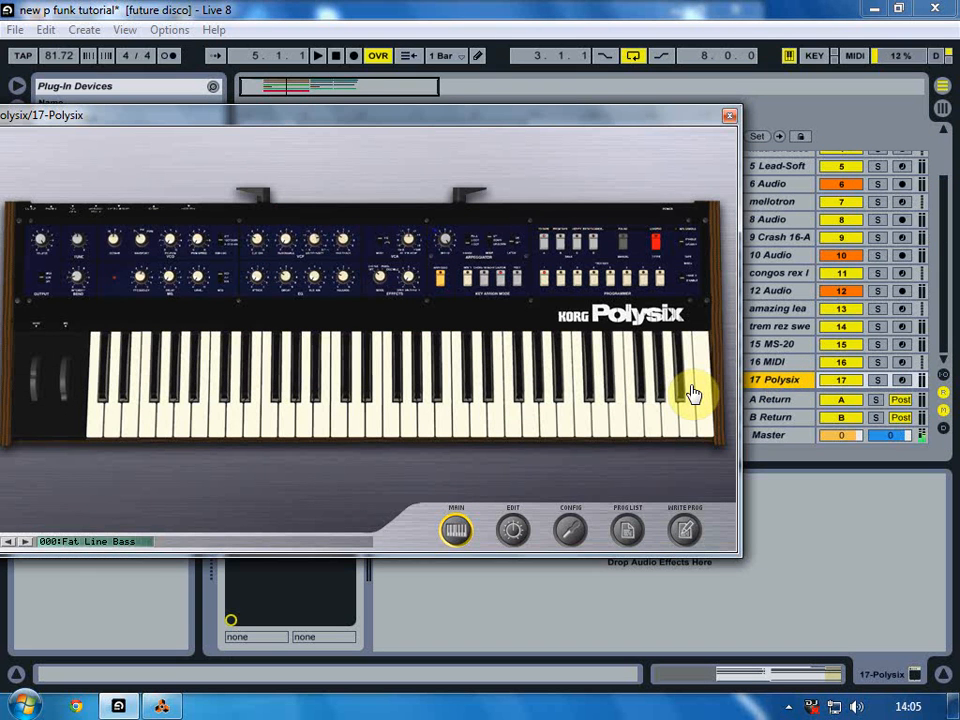
Arm the 17 Polysix track, demonstrate its Fat Line Bass patch in the plug-in window and close that window
{"action": "left_click", "coordinate": [902, 380]}
{"action": "left_click_drag", "start_coordinate": [549, 120], "coordinate": [612, 73]}
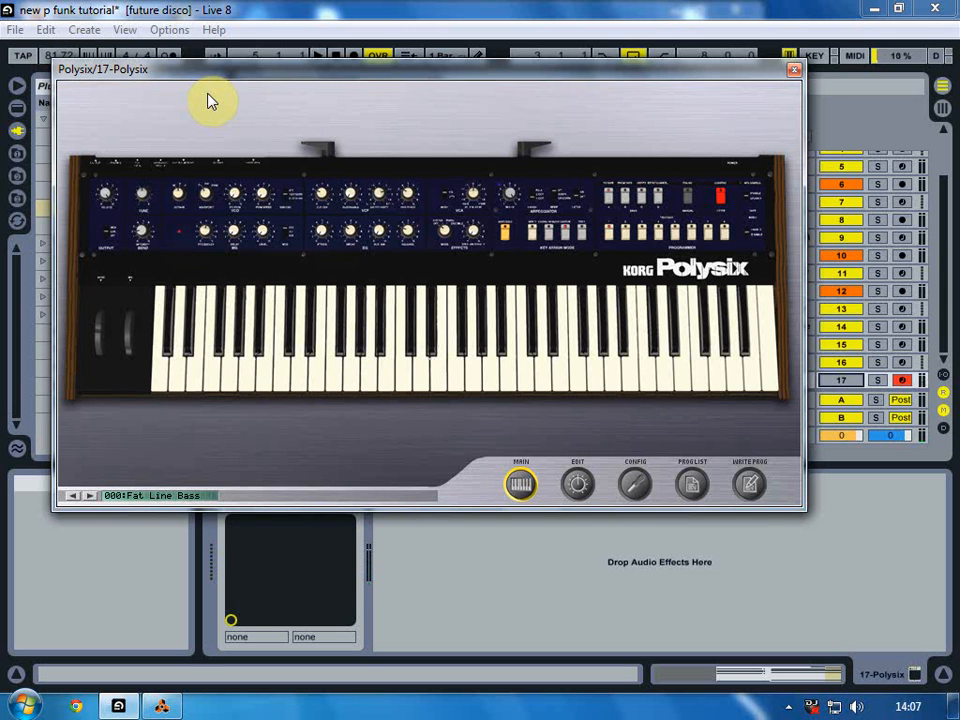
{"action": "left_click", "coordinate": [793, 70]}
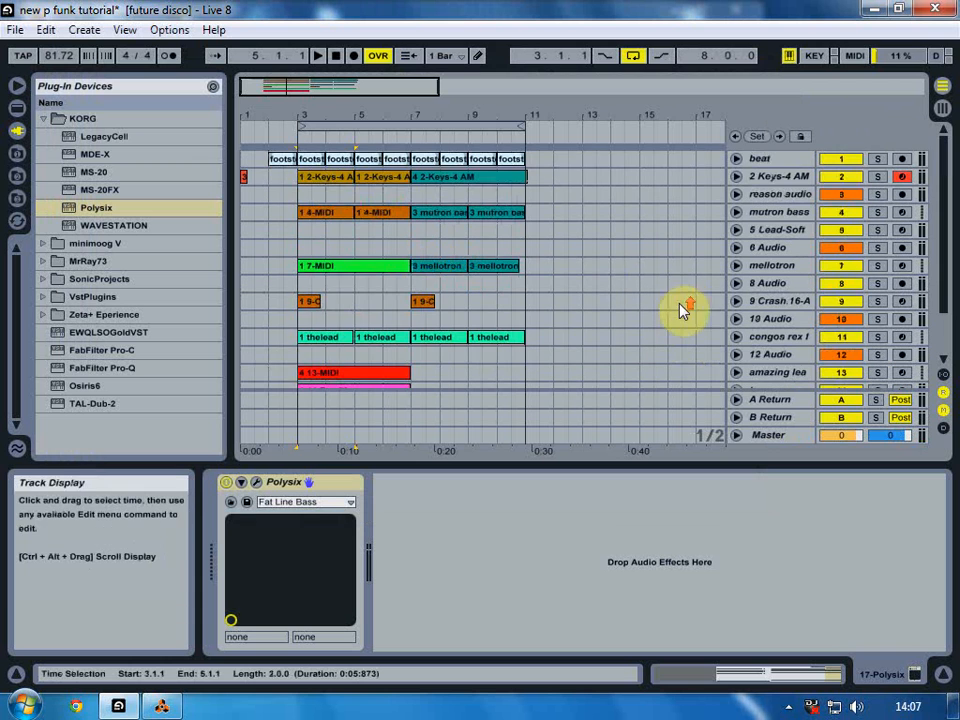
Solo the 2 Keys-4 AM track and play its part from bar 3
{"action": "left_click", "coordinate": [875, 177]}
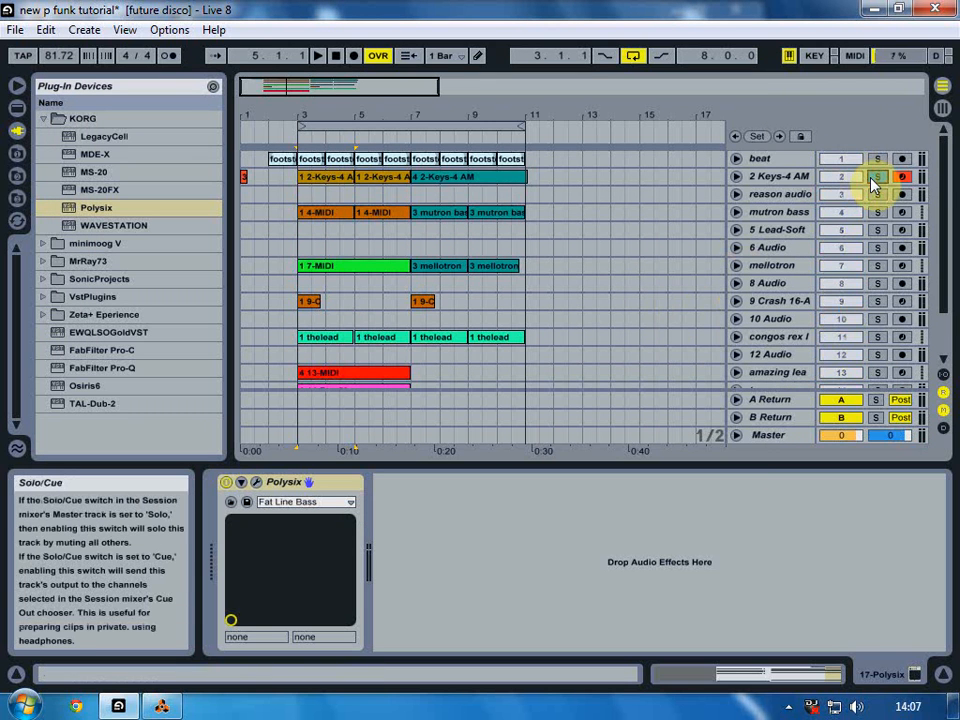
{"action": "scroll", "coordinate": [785, 275], "scroll_direction": "down", "scroll_amount": 3}
{"action": "key", "text": "space"}
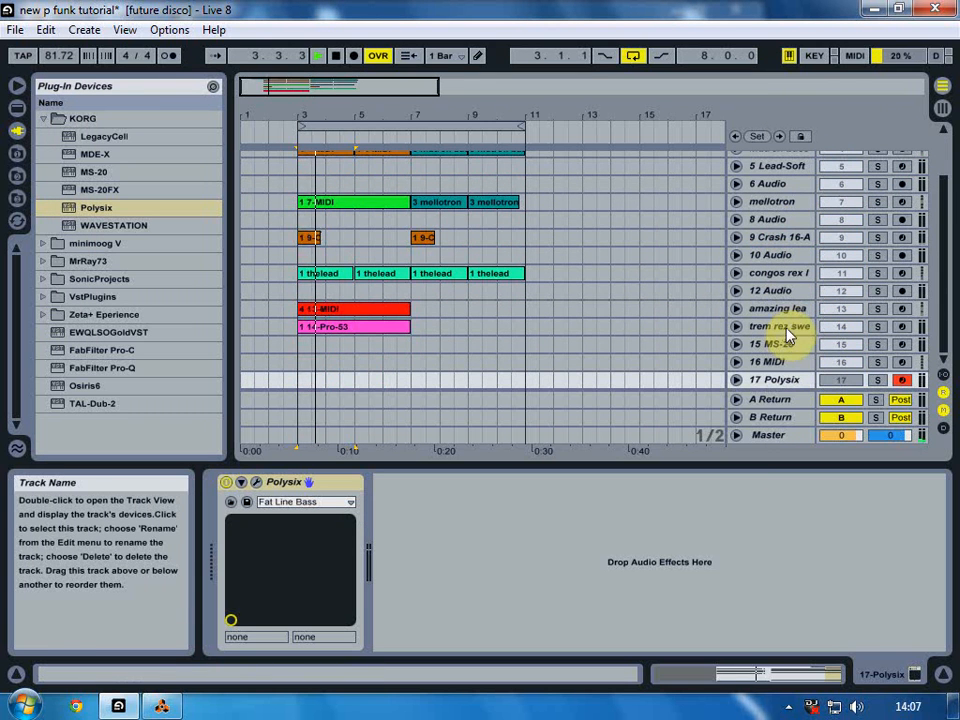
{"action": "scroll", "coordinate": [790, 290], "scroll_direction": "up", "scroll_amount": 3}
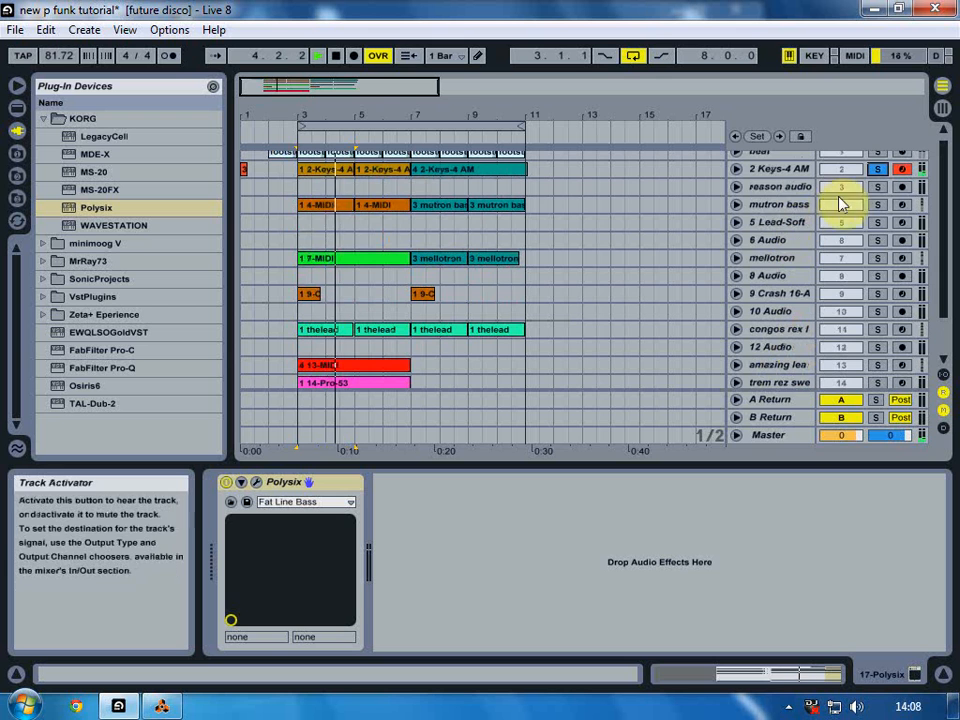
Arm the 5 Lead-Soft track alongside the keys and show its Lead-Soft rack with the Analog synth
{"action": "left_click", "coordinate": [901, 222]}
{"action": "left_click", "coordinate": [790, 222]}
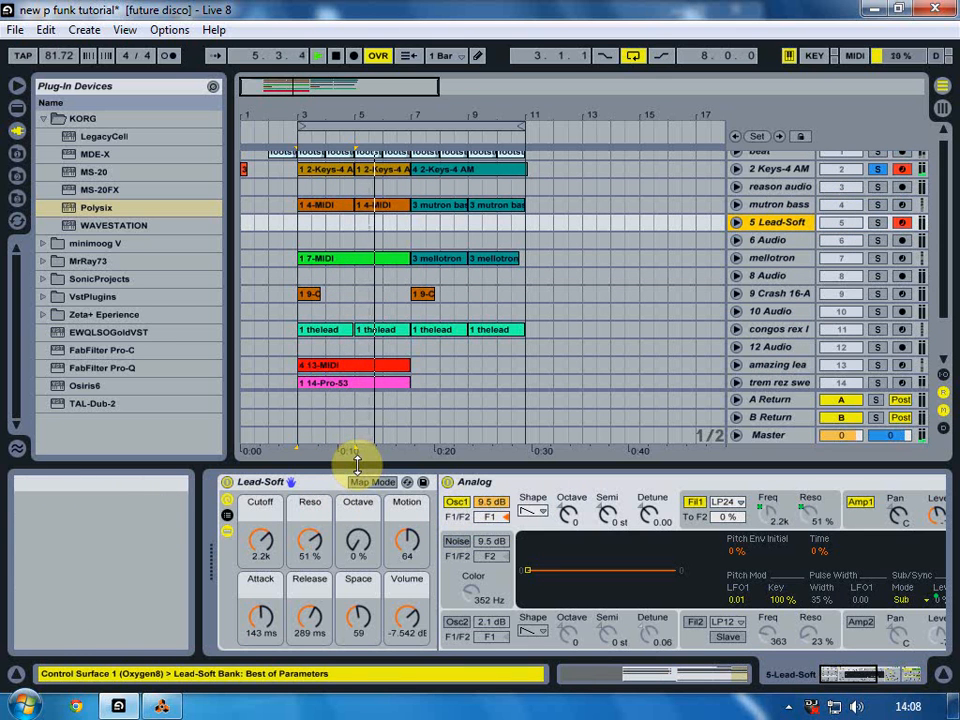
{"action": "left_click", "coordinate": [355, 404]}
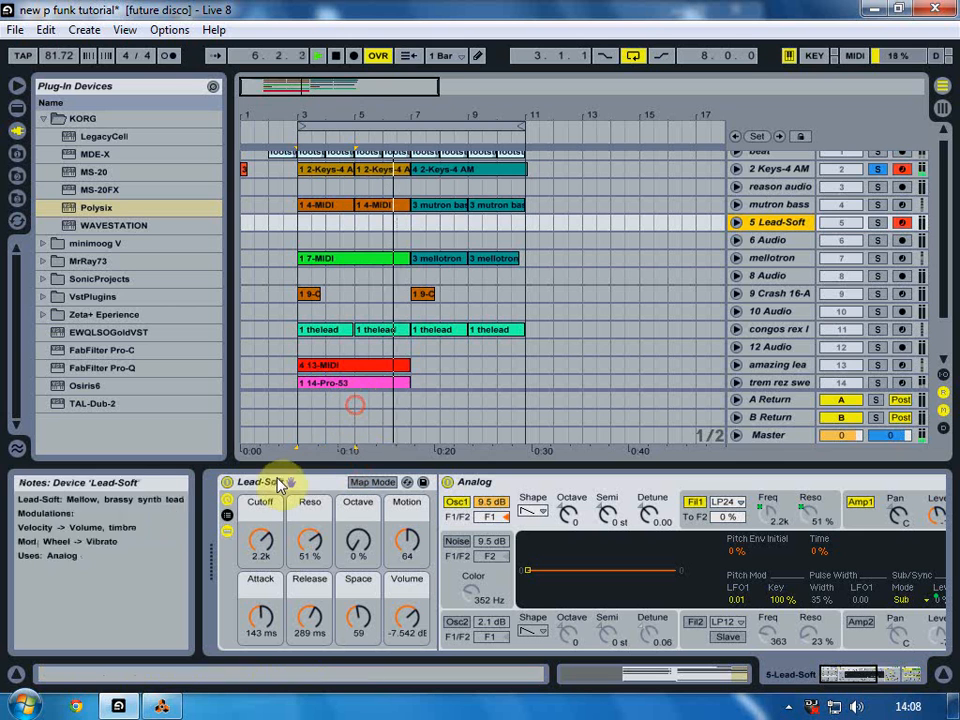
Browse the Live instrument rack presets and locate the Synth Lead folder
{"action": "left_click", "coordinate": [17, 85]}
{"action": "scroll", "coordinate": [98, 333], "scroll_direction": "down", "scroll_amount": 3}
{"action": "left_click", "coordinate": [65, 180]}
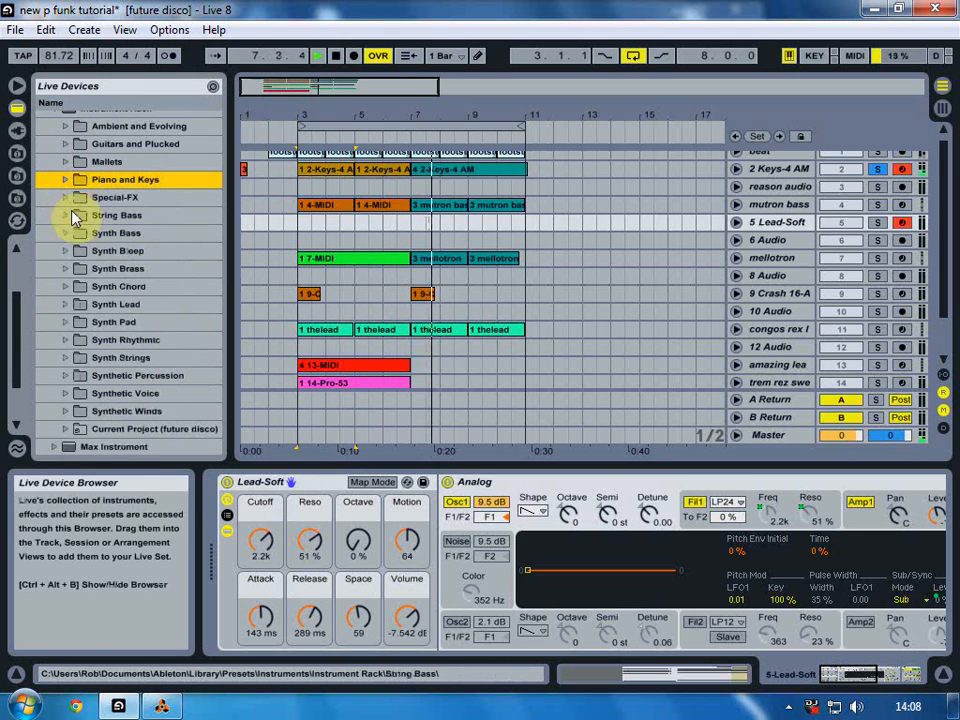
{"action": "left_click", "coordinate": [65, 304]}
{"action": "left_click", "coordinate": [65, 304]}
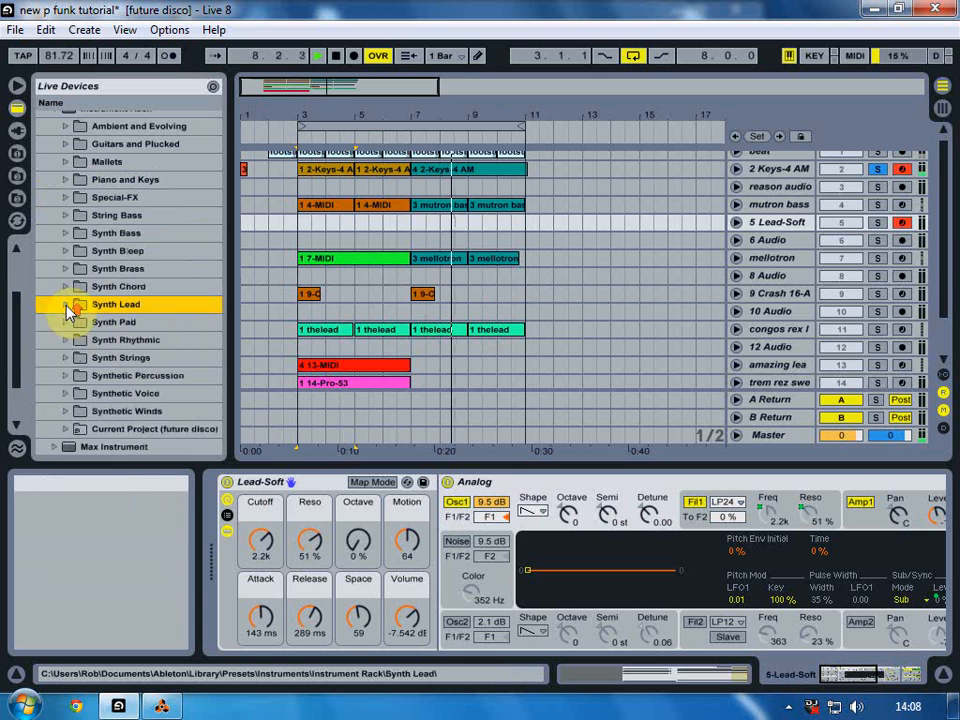
{"action": "scroll", "coordinate": [67, 311], "scroll_direction": "up", "scroll_amount": 2}
Solo the 5 Lead-Soft, 6 Audio and mellotron tracks, then clear all solos and play from bar 3
{"action": "left_click", "coordinate": [902, 221]}
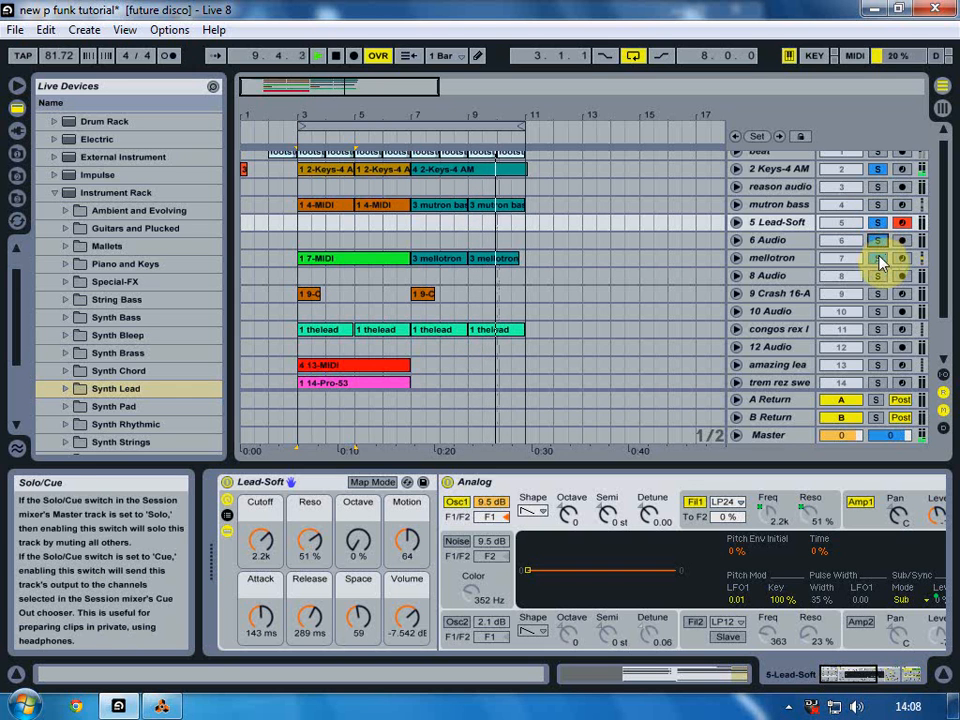
{"action": "scroll", "coordinate": [868, 250], "scroll_direction": "up", "scroll_amount": 1}
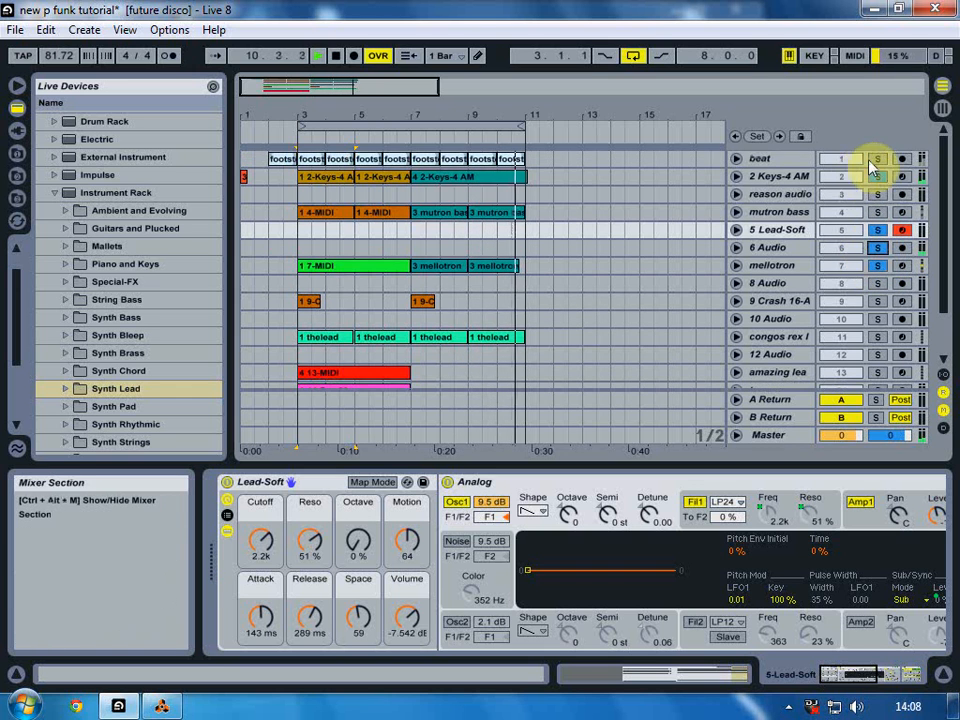
{"action": "left_click", "coordinate": [877, 176]}
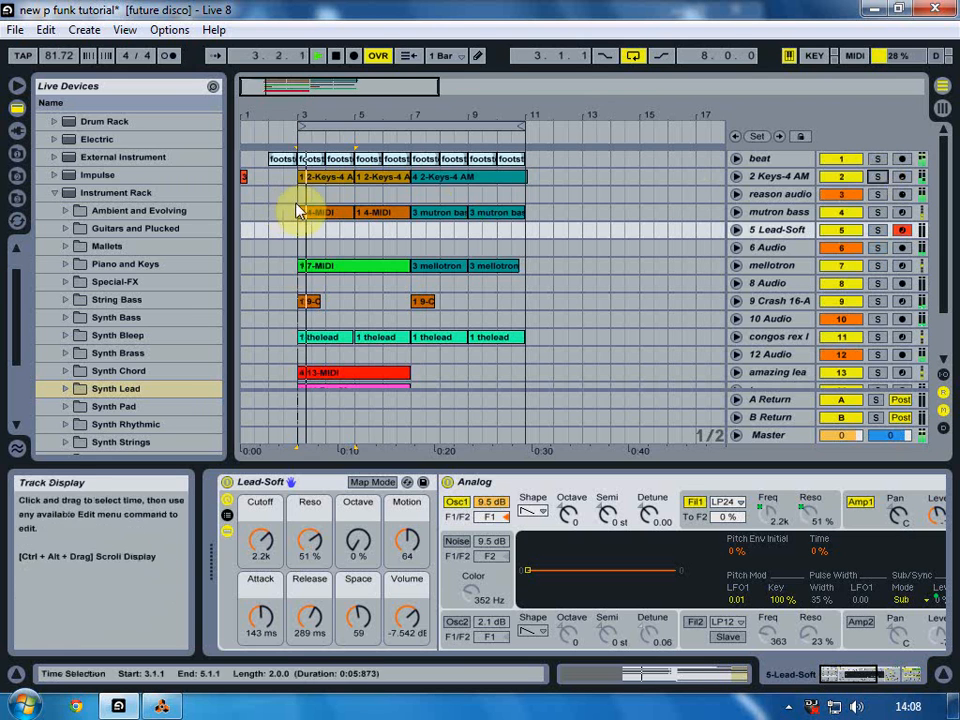
{"action": "left_click", "coordinate": [293, 210]}
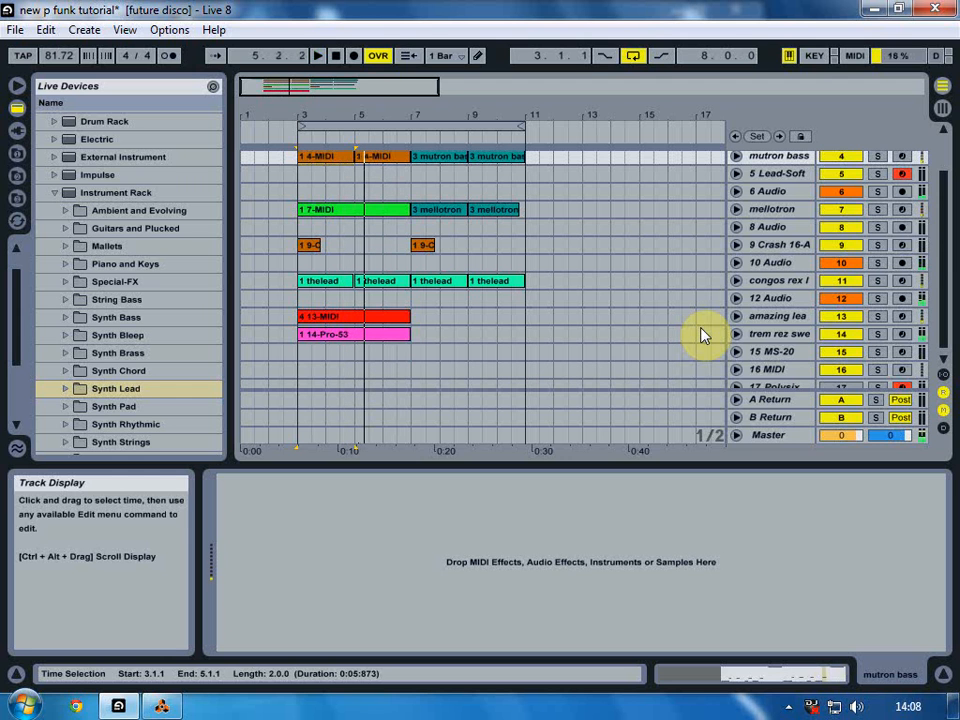
Solo and arm the trem rez sweep track, demonstrate its Pro-53 TremRezSweep patch and close the plug-in window
{"action": "left_click", "coordinate": [876, 334]}
{"action": "left_click", "coordinate": [901, 334]}
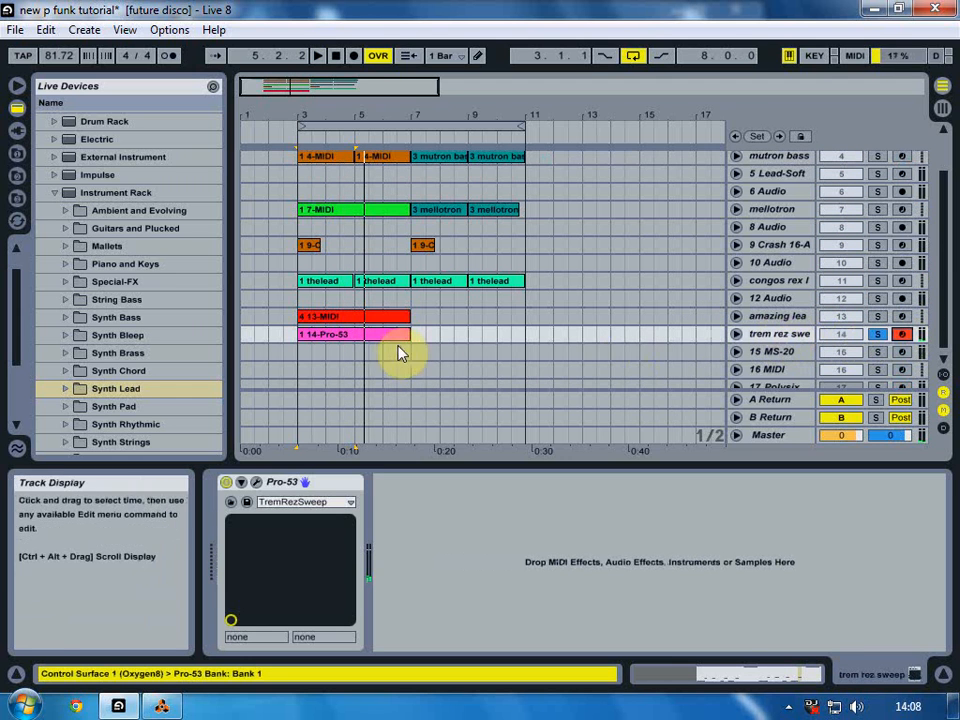
{"action": "left_click", "coordinate": [256, 482]}
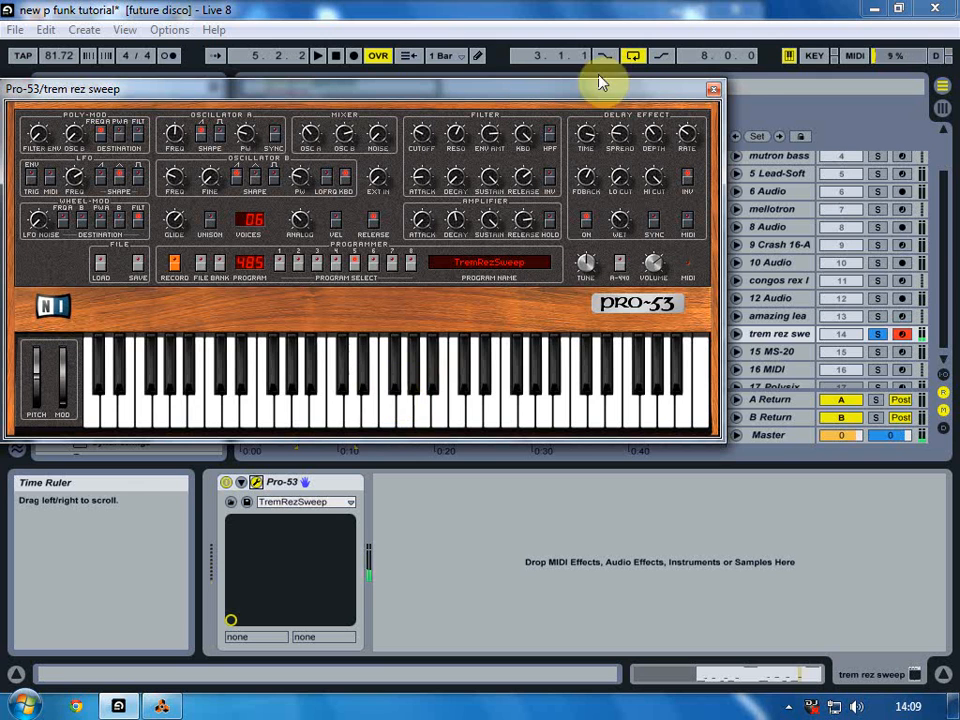
{"action": "left_click", "coordinate": [713, 90]}
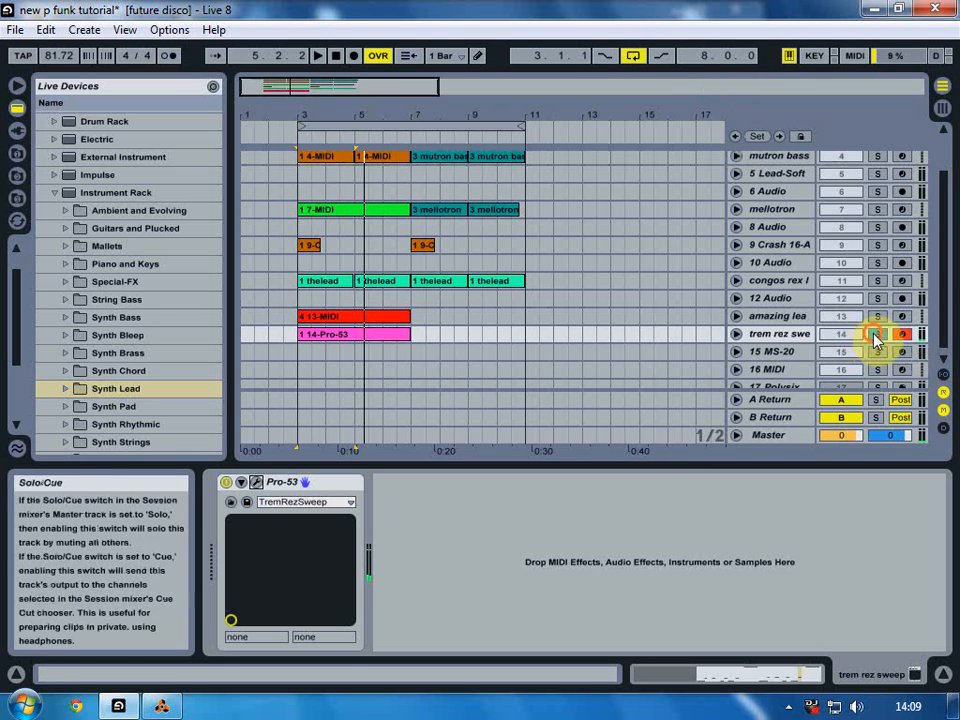
Hide the device view to show all tracks and play the full arrangement from bar 3
{"action": "scroll", "coordinate": [460, 345], "scroll_direction": "up", "scroll_amount": 3}
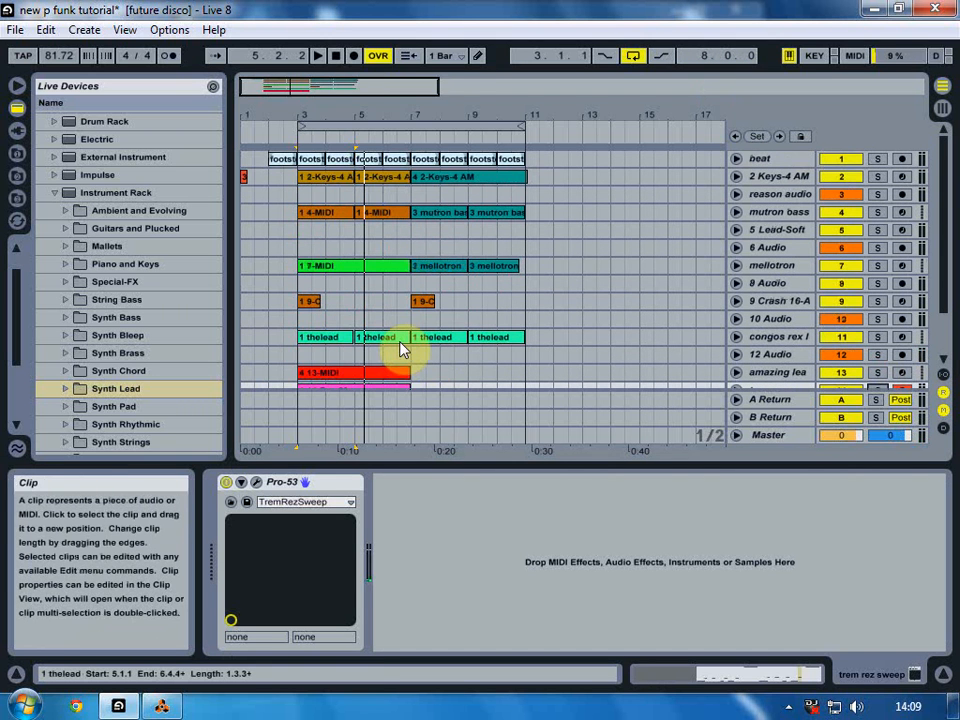
{"action": "left_click", "coordinate": [297, 184]}
{"action": "scroll", "coordinate": [529, 289], "scroll_direction": "down", "scroll_amount": 3}
{"action": "scroll", "coordinate": [529, 289], "scroll_direction": "up", "scroll_amount": 3}
{"action": "left_click", "coordinate": [940, 673]}
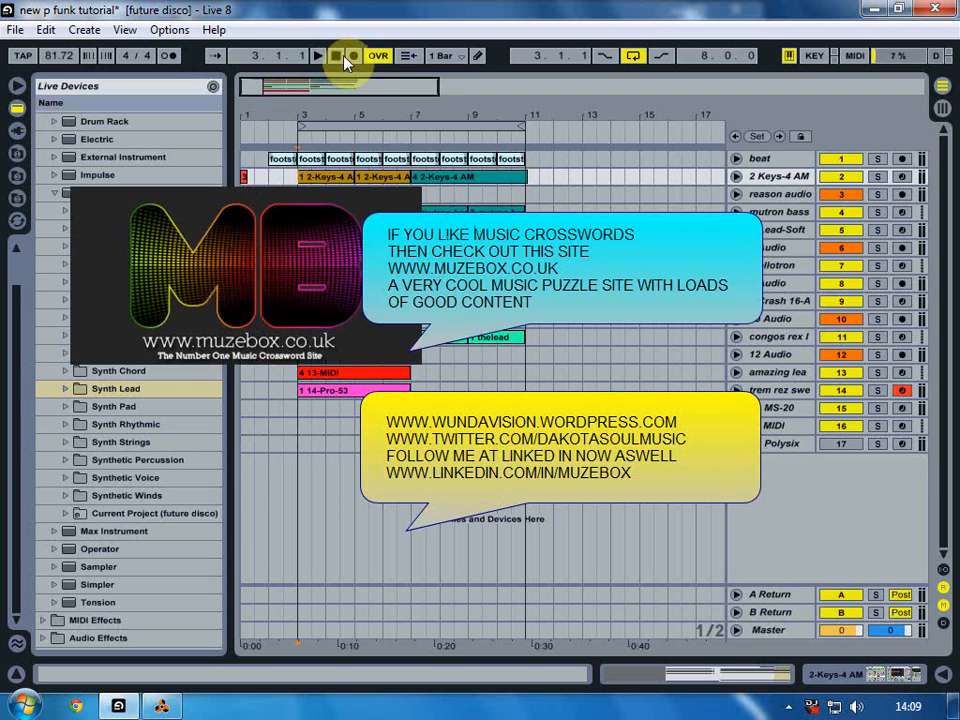
{"action": "left_click", "coordinate": [310, 57]}
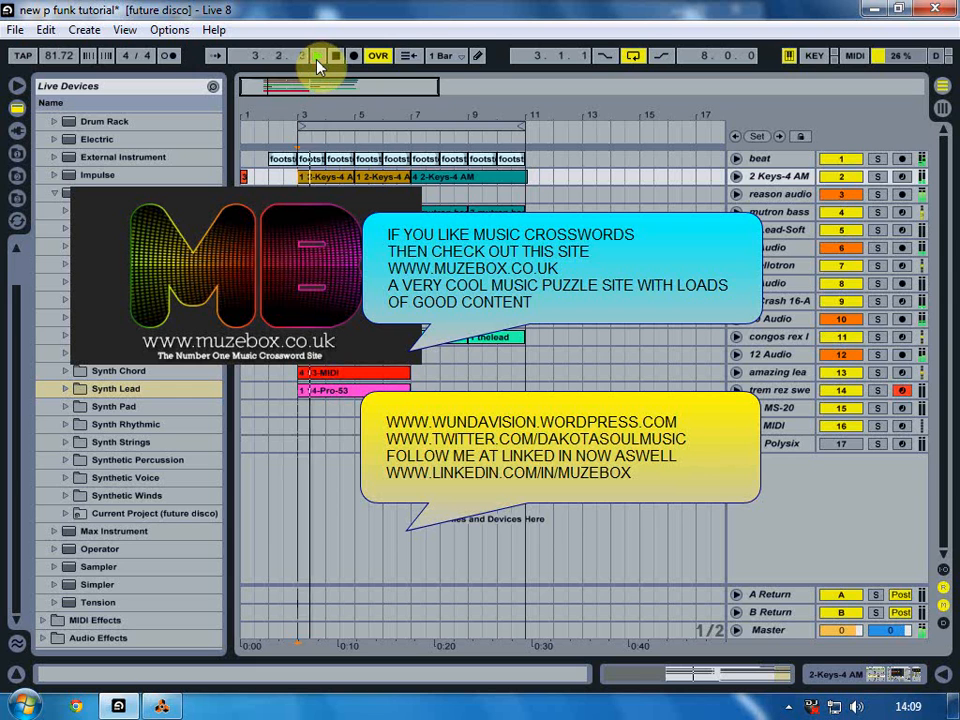
Mute the trem rez sweep track and extend the beat track's clips to bar 12, placing the insert mark at 10.1.1
{"action": "left_click", "coordinate": [840, 391]}
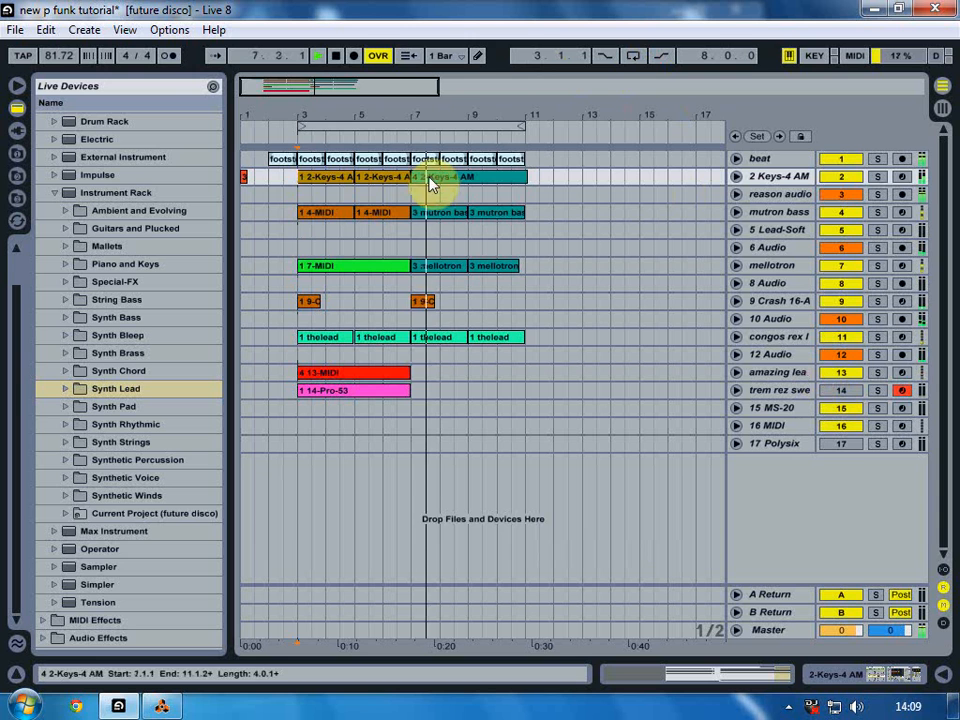
{"action": "left_click_drag", "start_coordinate": [270, 163], "coordinate": [548, 172]}
{"action": "left_click", "coordinate": [503, 281]}
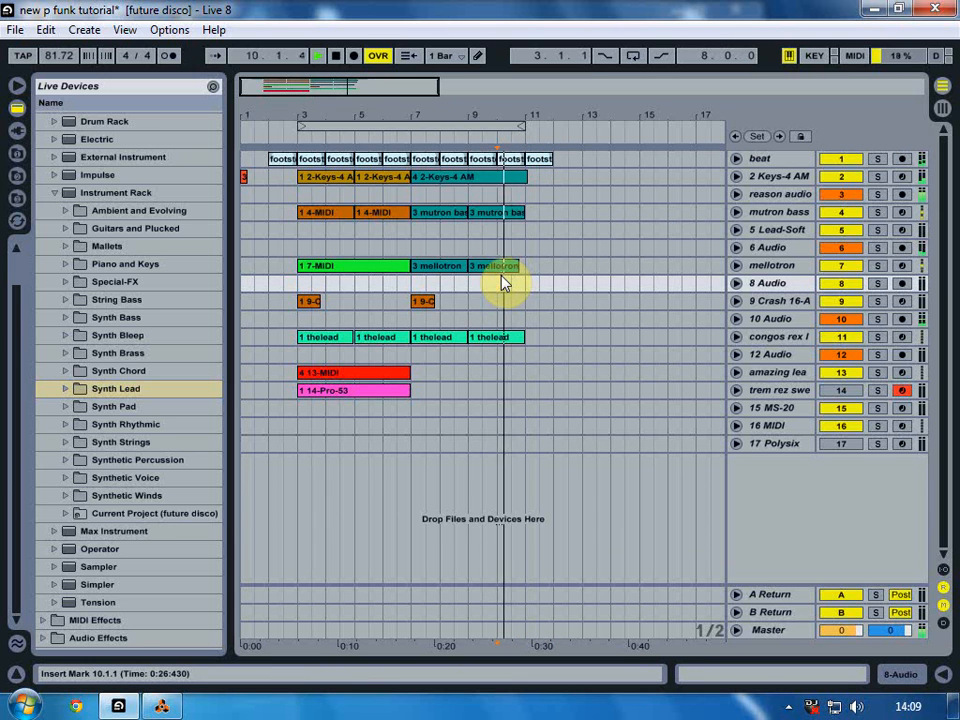